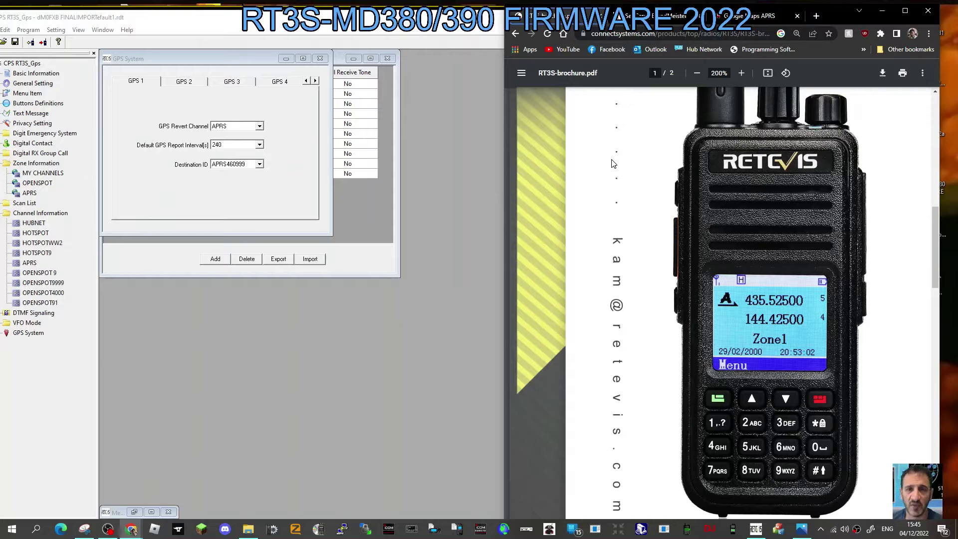
Compare BrandMeister SelfCare's 60 sec APRS interval and the aprs.fi map with the CPS GPS settings.
click(627, 15)
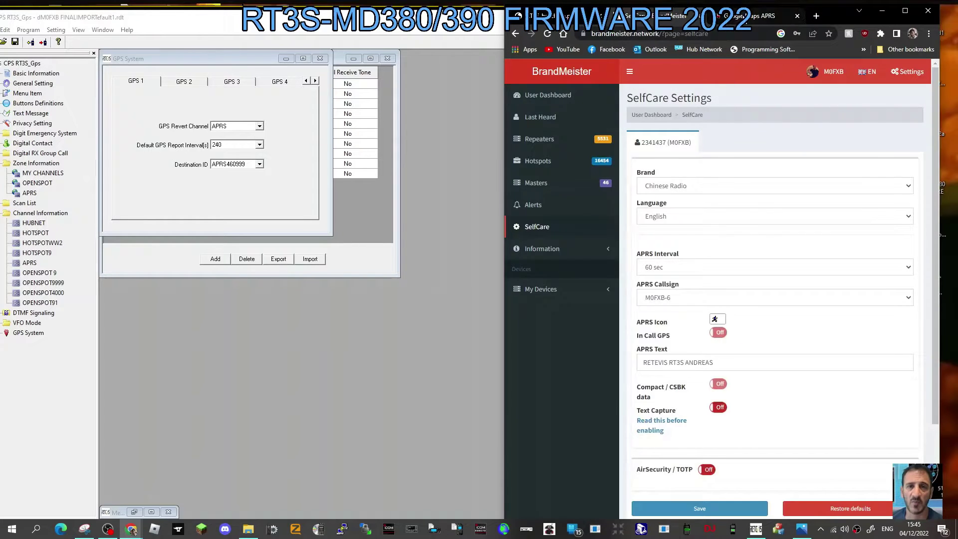
click(752, 17)
click(652, 18)
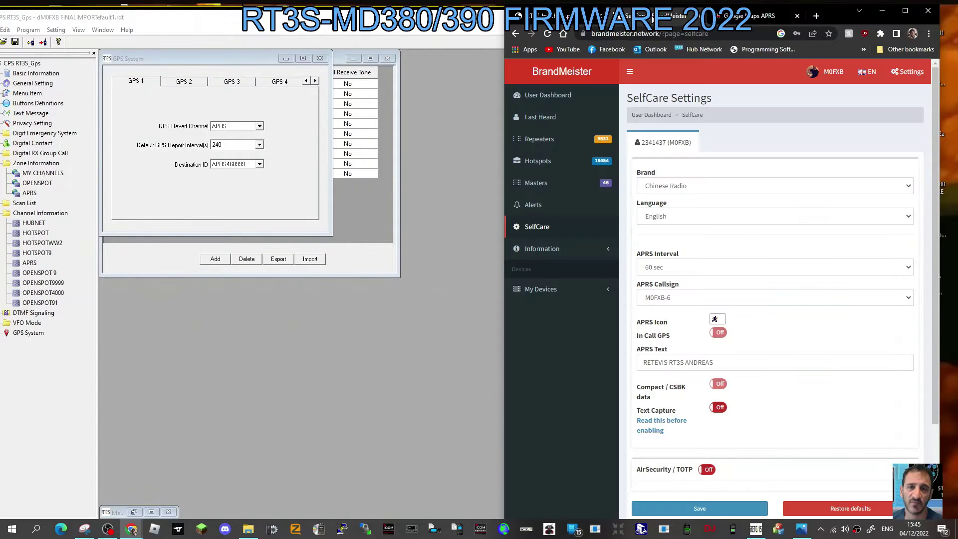
mouse_move(552, 22)
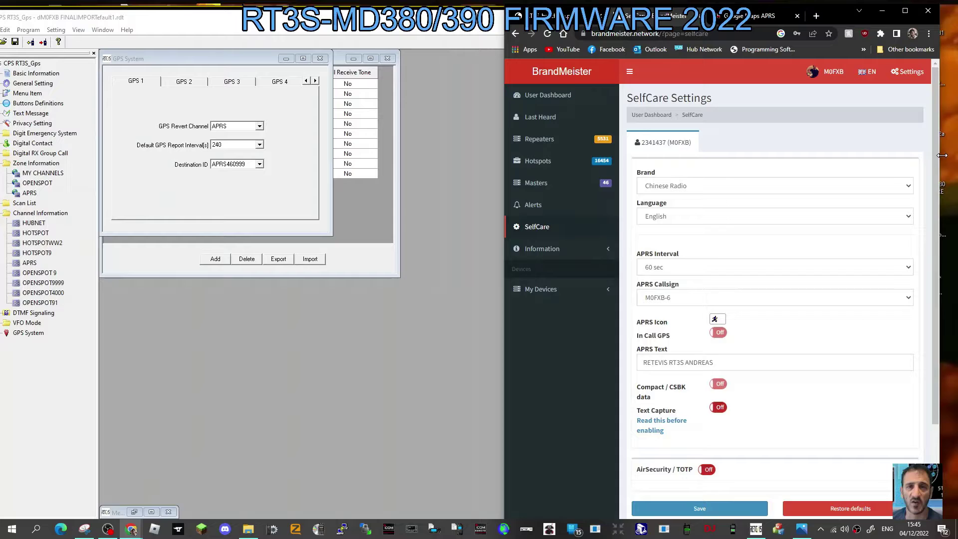
drag(942, 156, 957, 156)
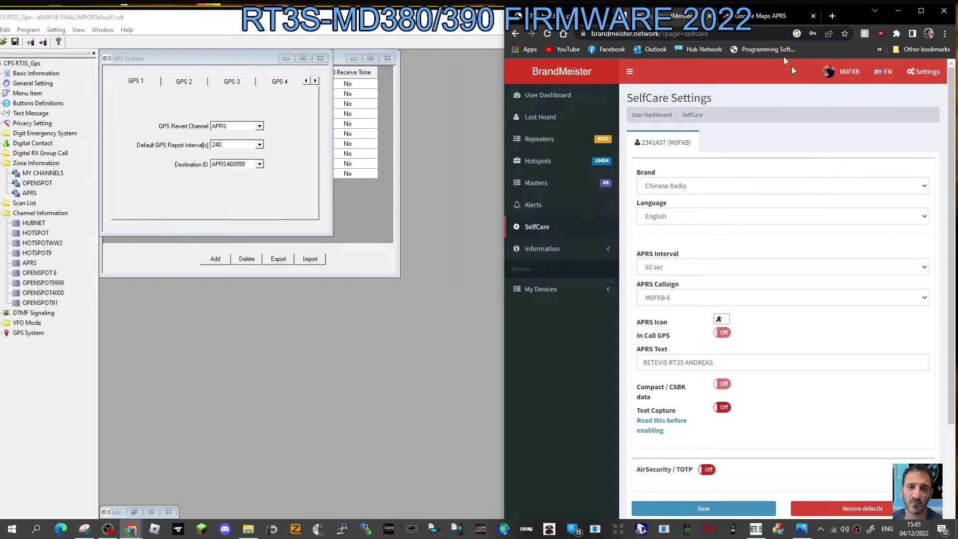
click(758, 17)
click(676, 15)
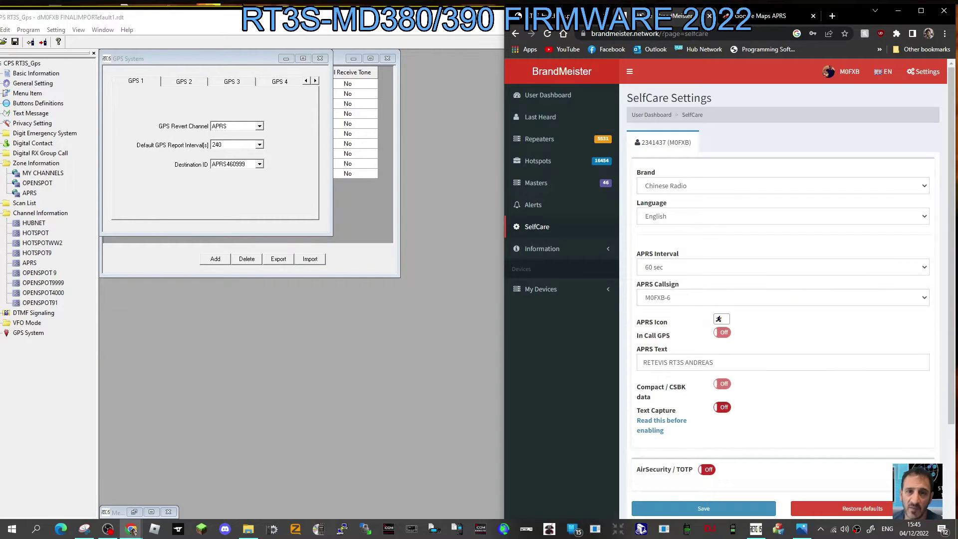
click(439, 119)
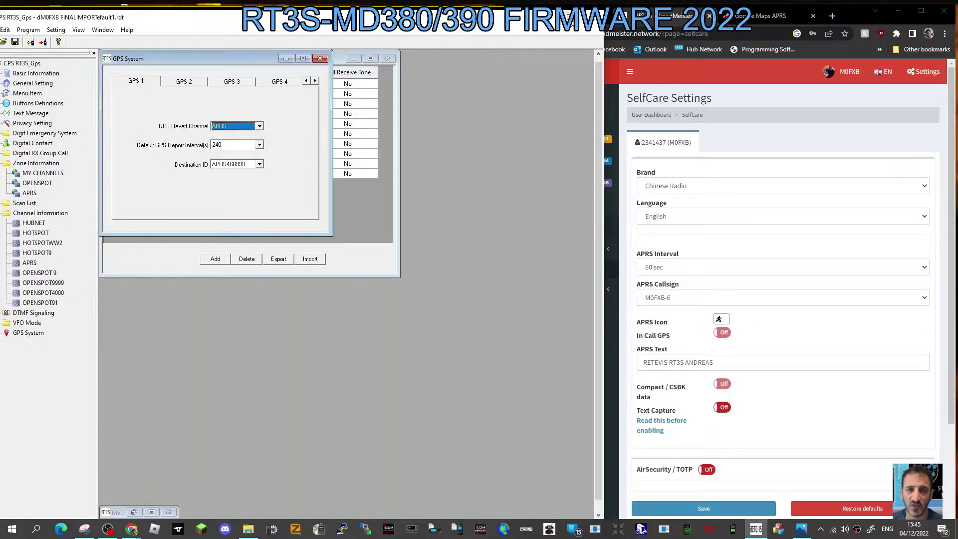
Maximize CPS RT3S_Gps and close the GPS System and Digital Contact windows.
click(569, 15)
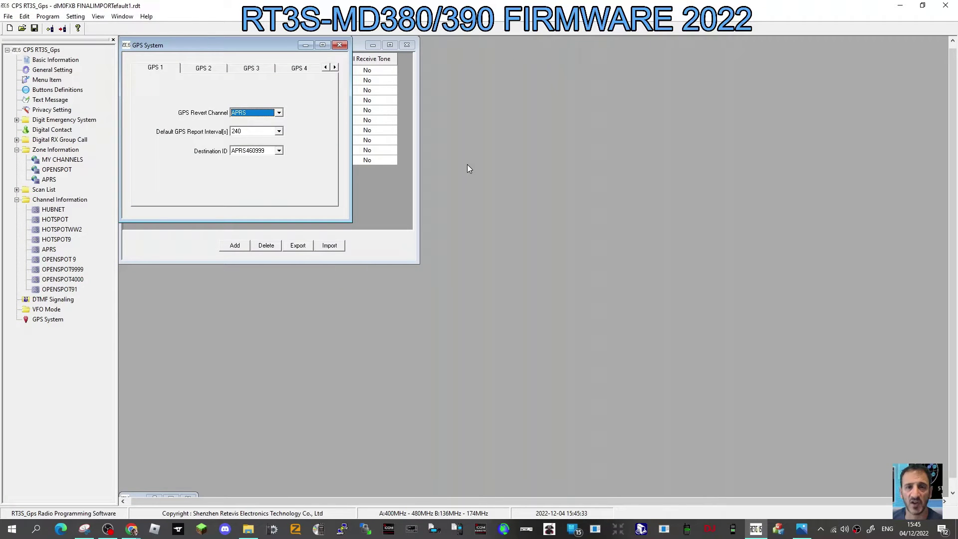
click(339, 45)
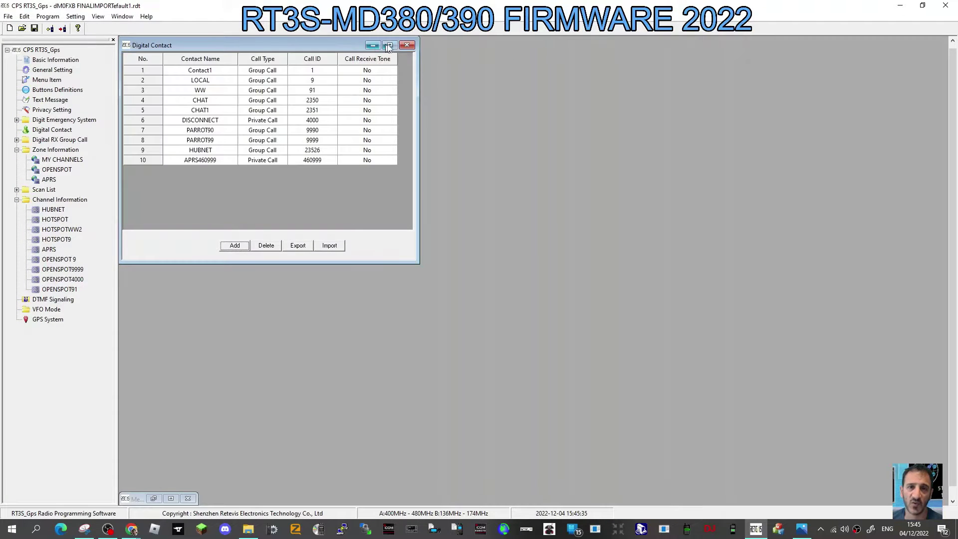
click(406, 45)
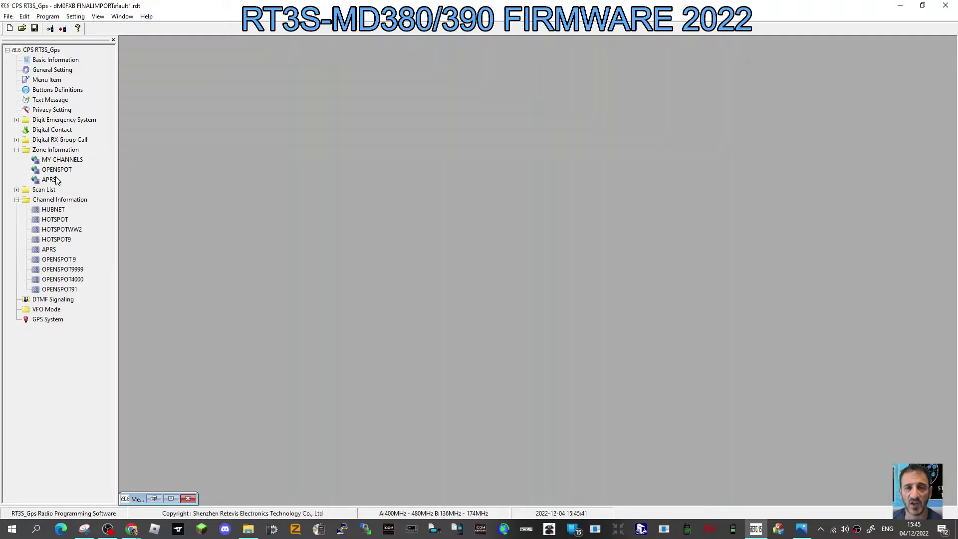
Check that the APRS zone contains the APRS channel, then close it.
right_click(55, 151)
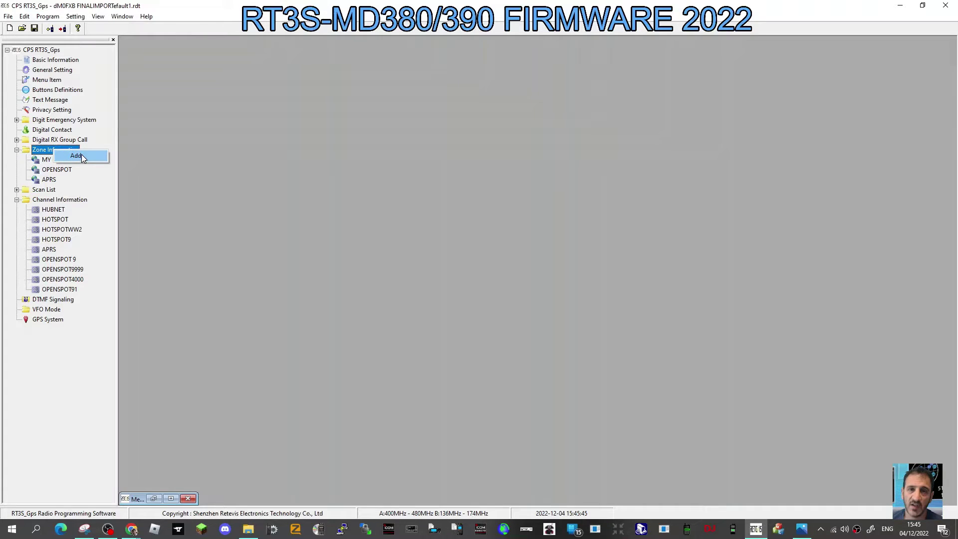
double_click(50, 181)
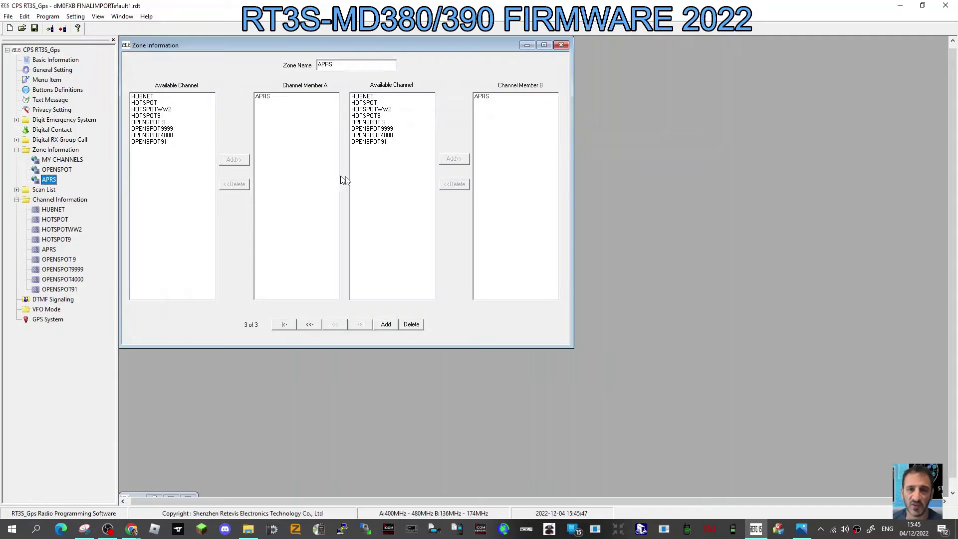
click(562, 45)
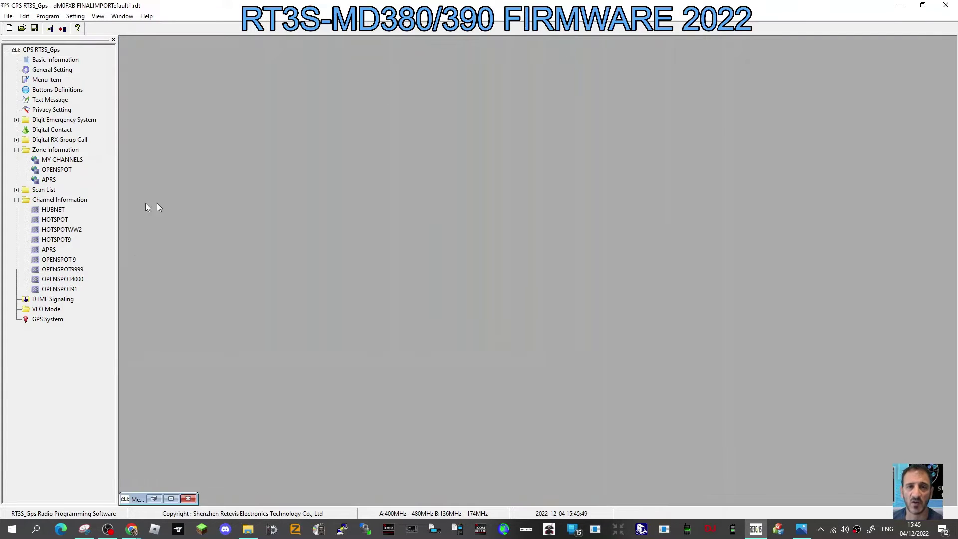
Review the APRS channel's Digital mode and 360 s time-out timer, then open the contact list.
right_click(52, 201)
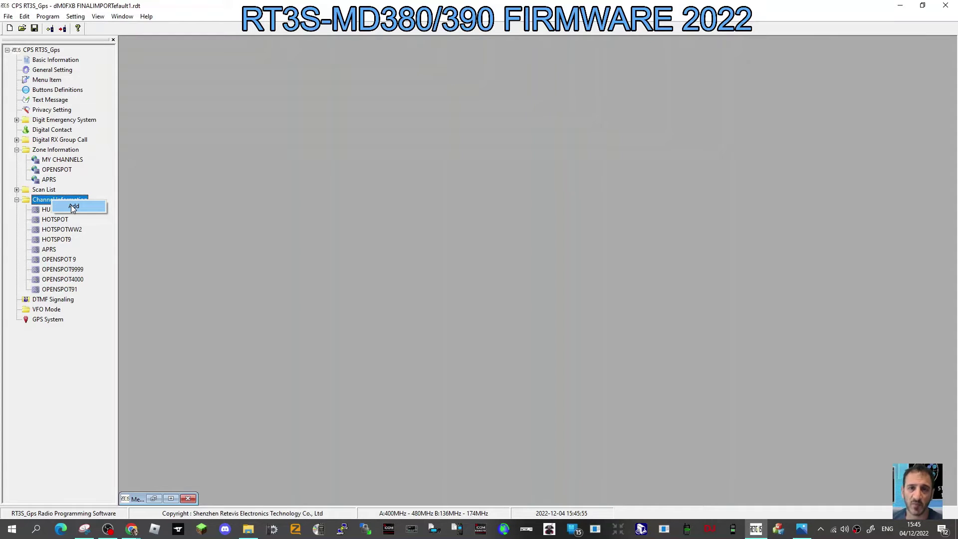
click(192, 252)
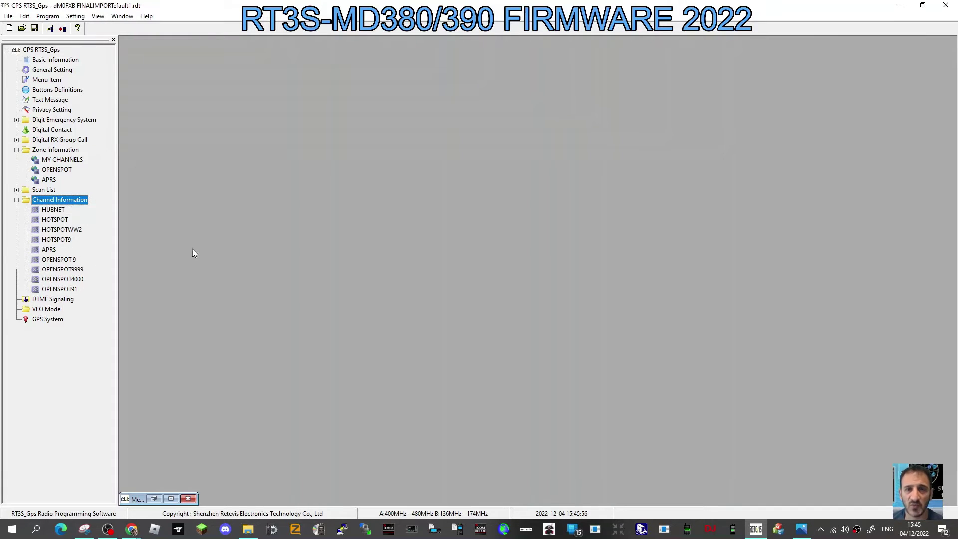
double_click(52, 251)
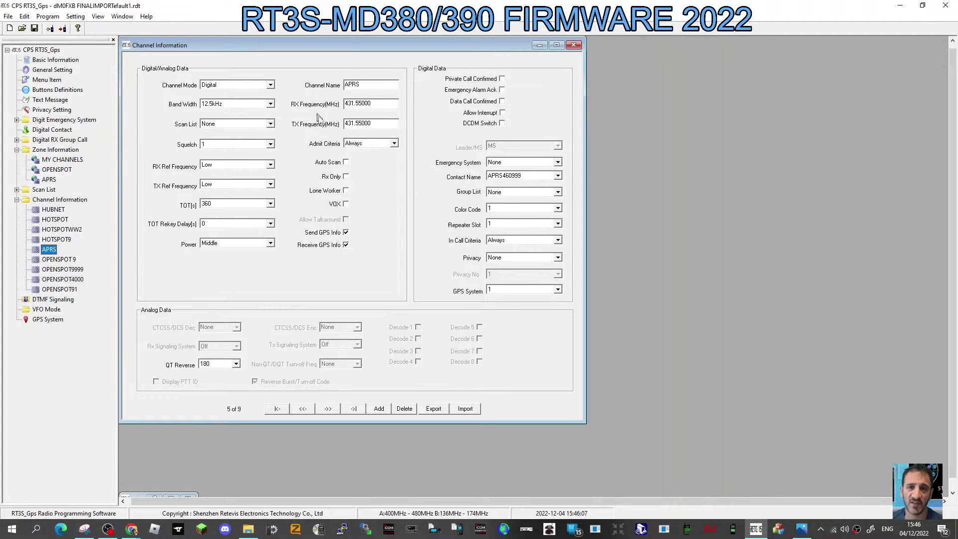
click(271, 85)
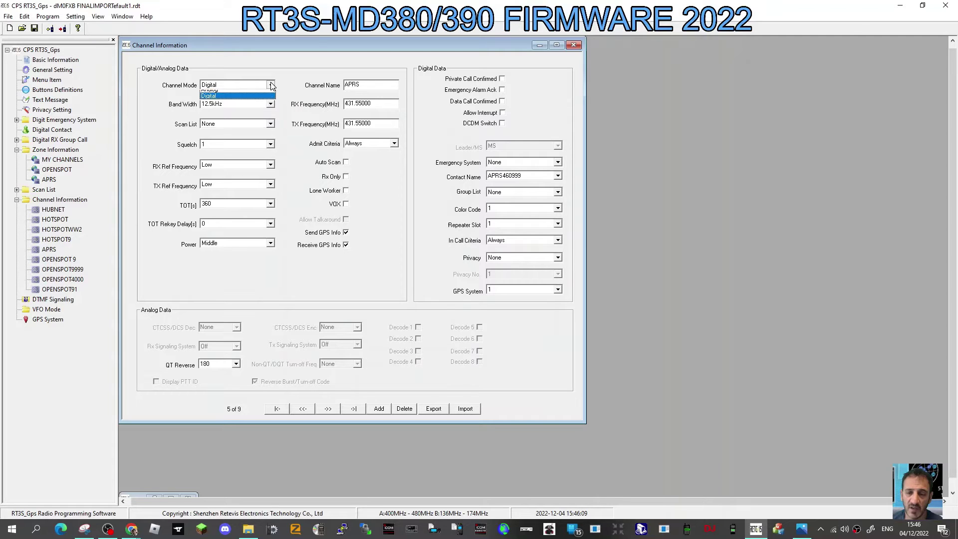
click(270, 85)
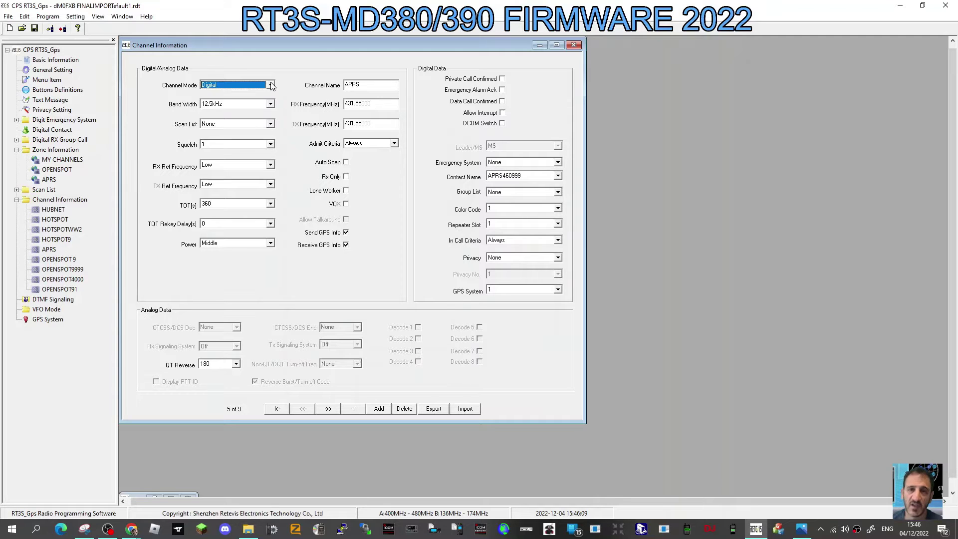
click(271, 204)
click(270, 204)
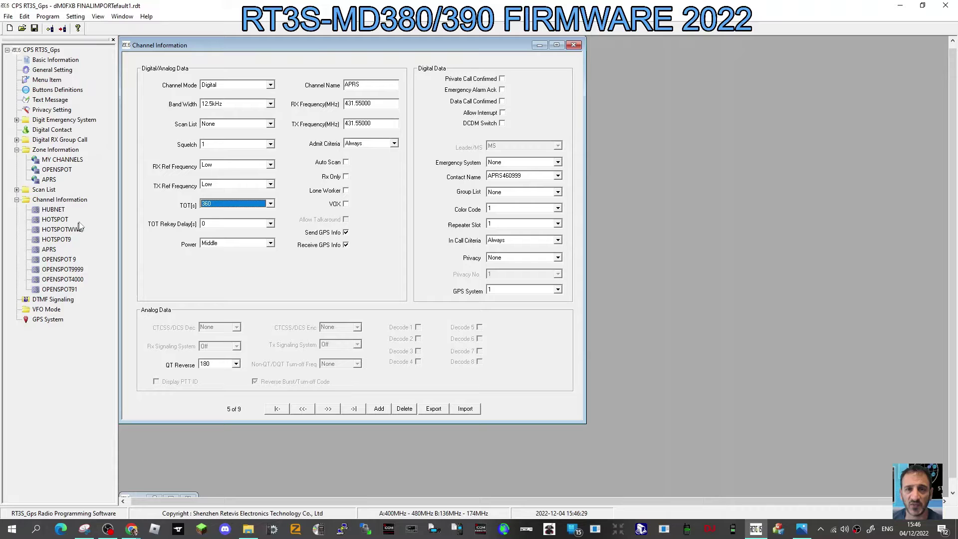
double_click(52, 130)
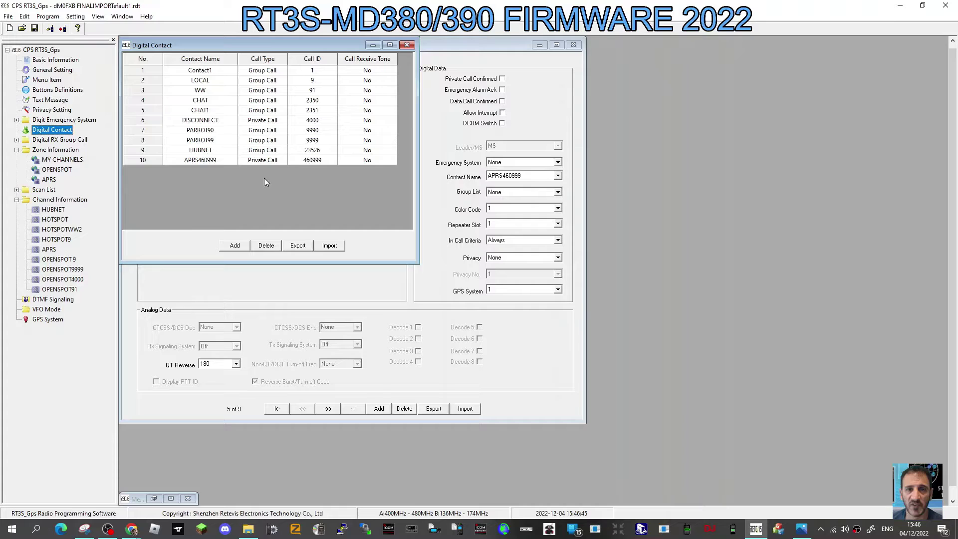
Add a new contact and try naming it APRS460999, dismissing the duplicate-name error.
click(235, 246)
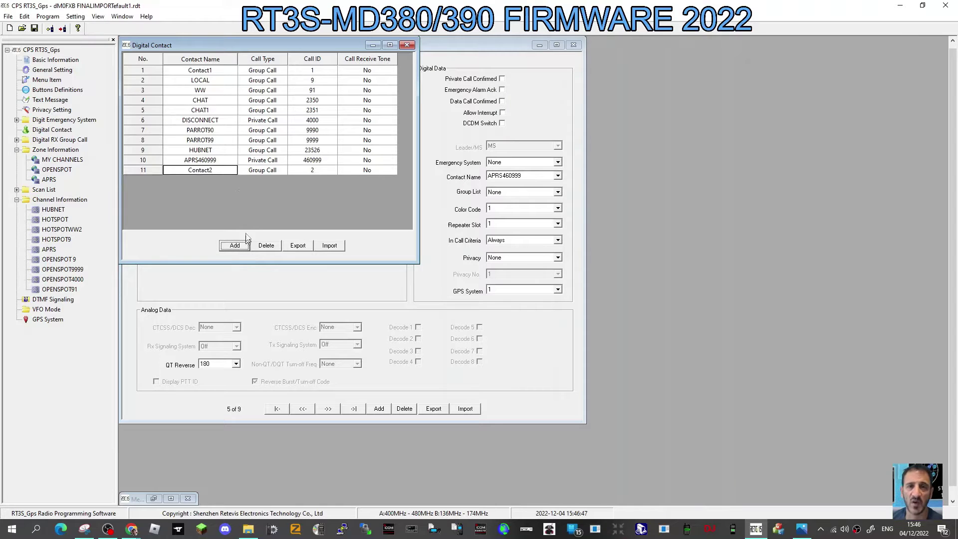
click(212, 170)
text(APRS460999)
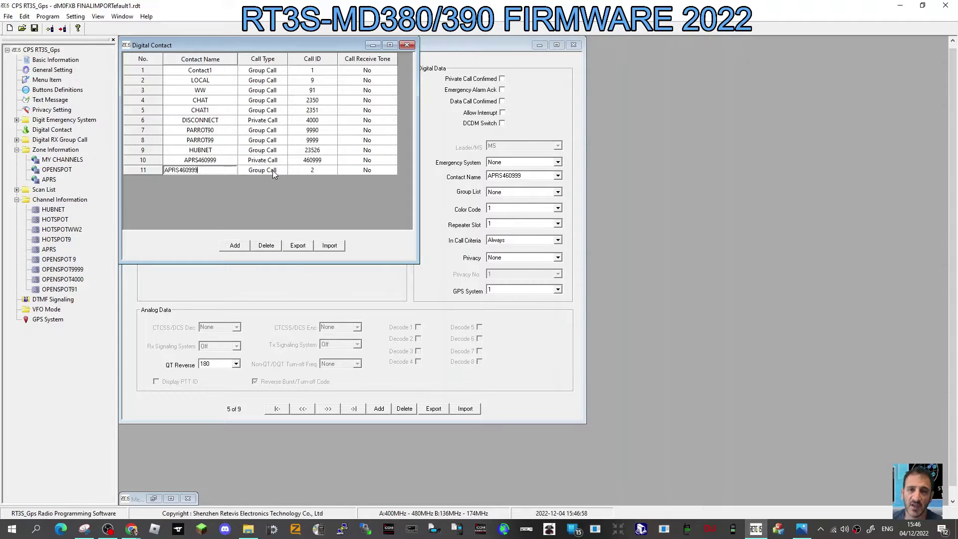
key(Return)
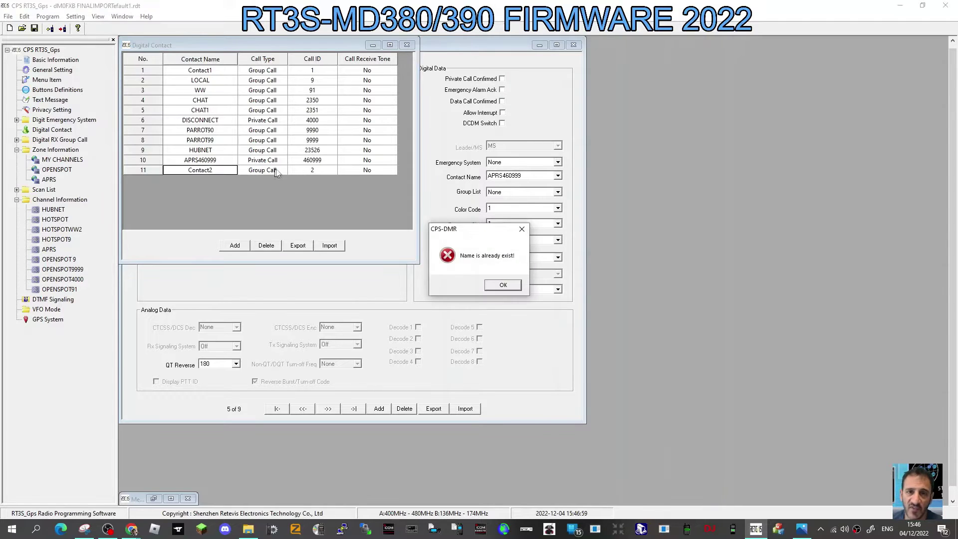
click(522, 229)
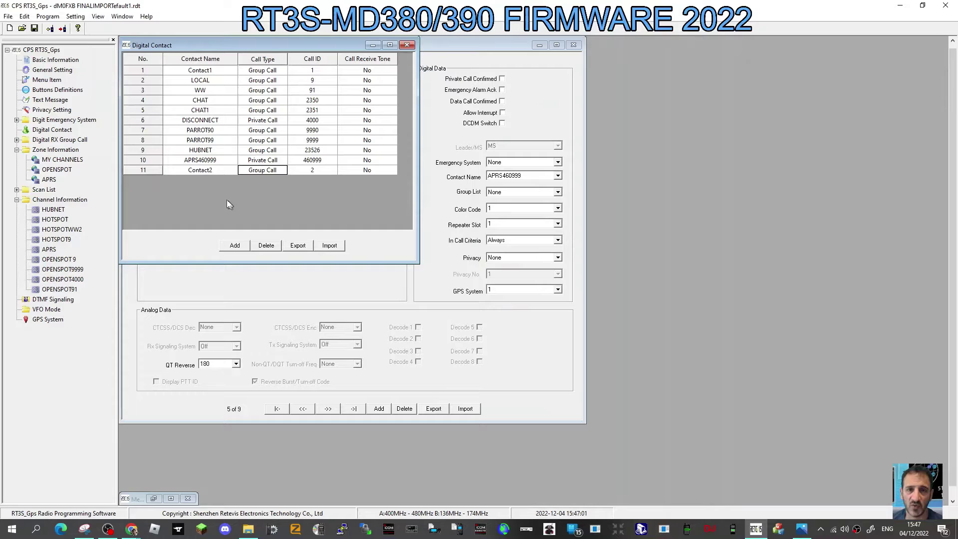
Confirm the existing APRS460999 contact is a private call.
click(213, 170)
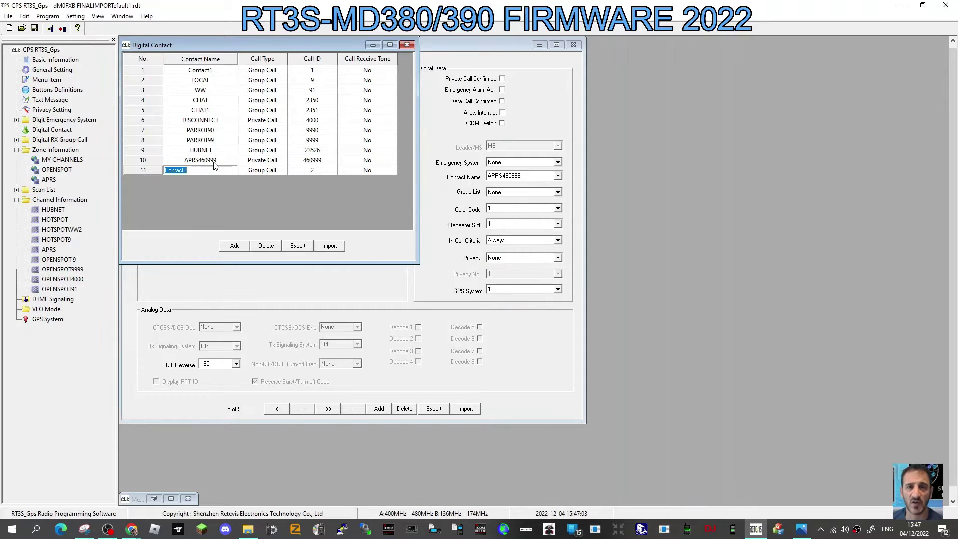
click(213, 160)
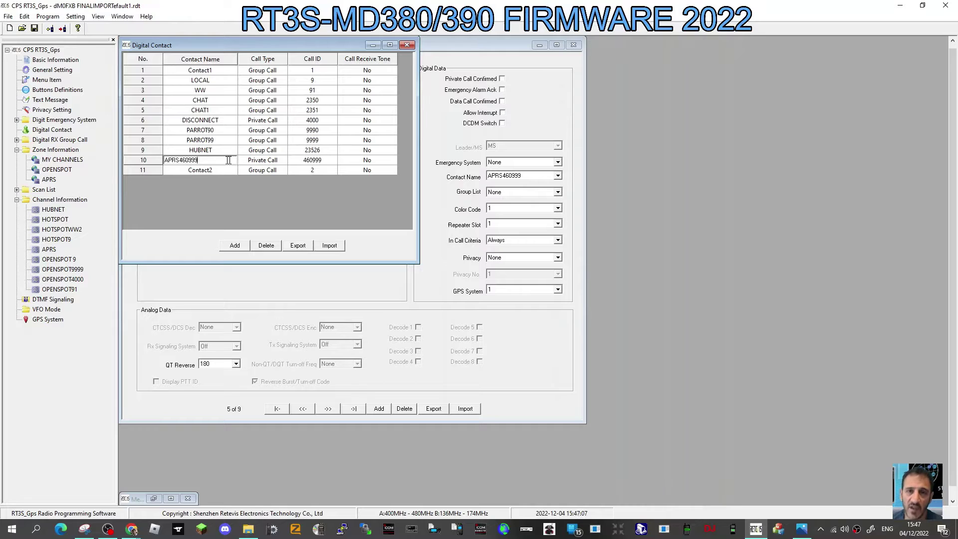
click(264, 161)
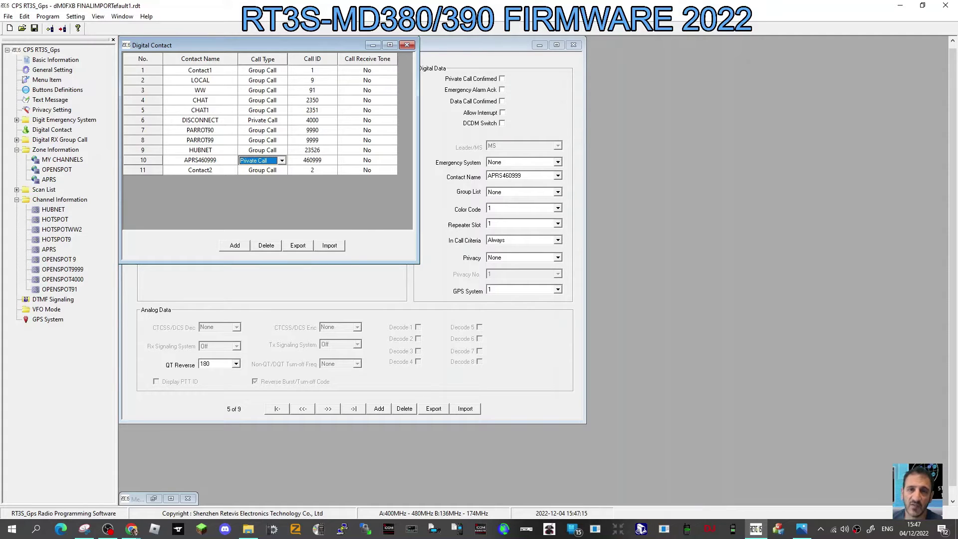
Return to the APRS channel settings and keep APRS460999 as its contact.
click(407, 45)
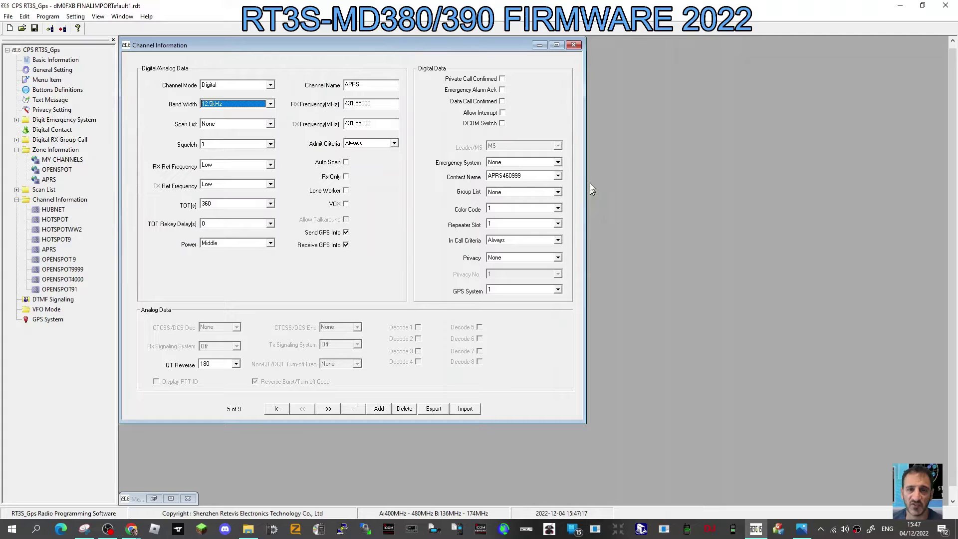
click(559, 177)
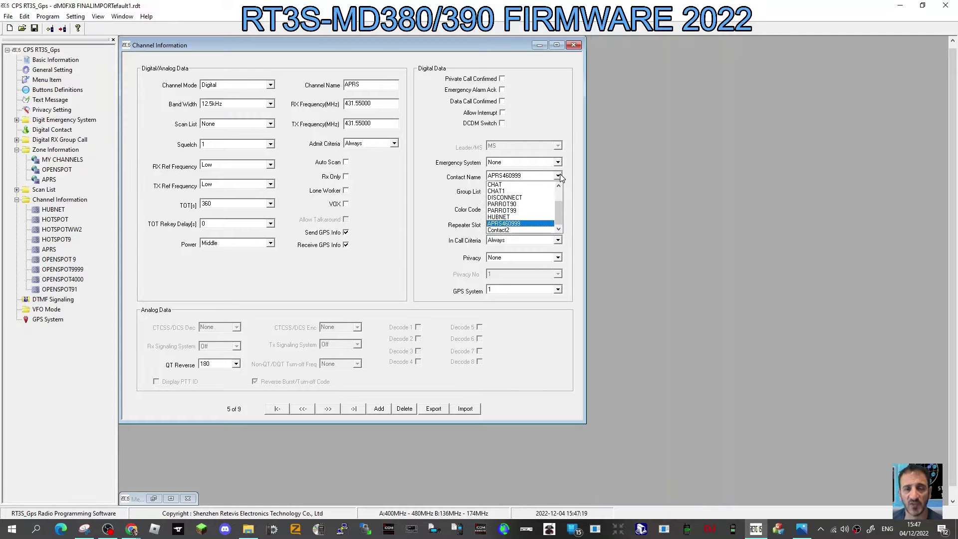
click(560, 174)
click(560, 174)
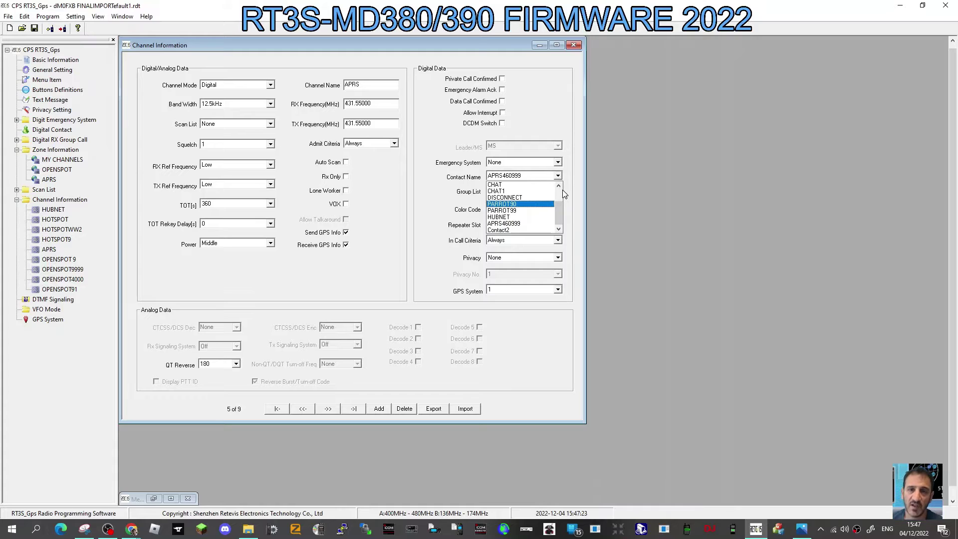
click(427, 222)
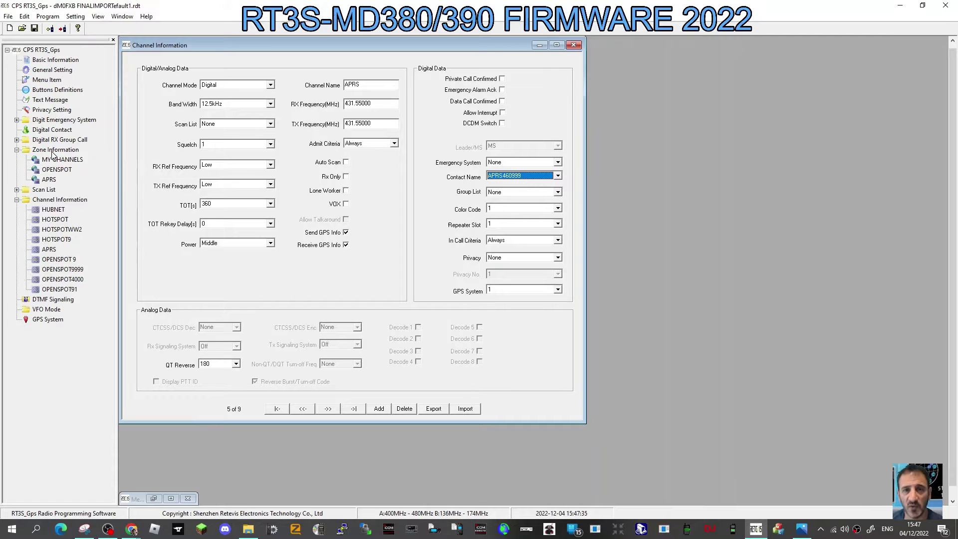
Remove APRS from the APRS zone's Channel Member A list and add it back from Available Channels.
double_click(49, 180)
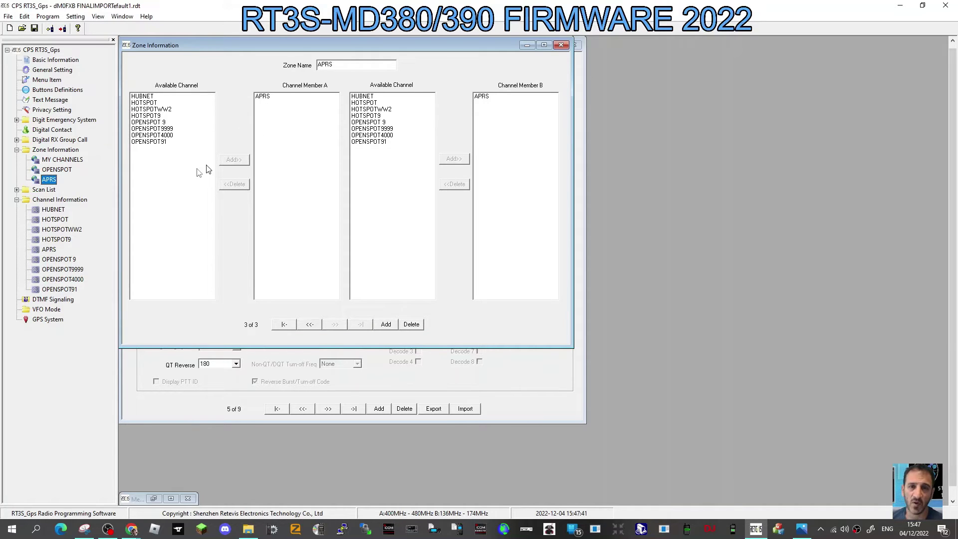
click(270, 97)
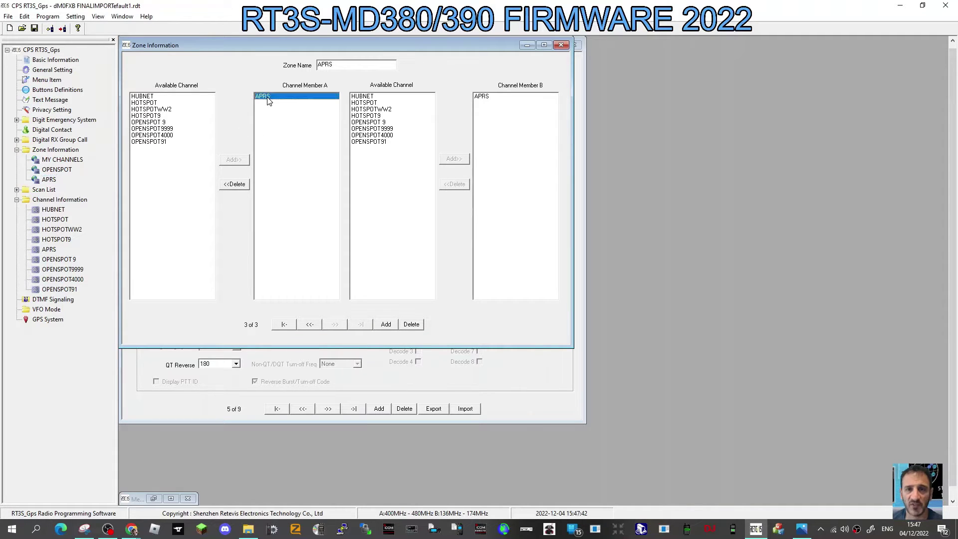
click(235, 185)
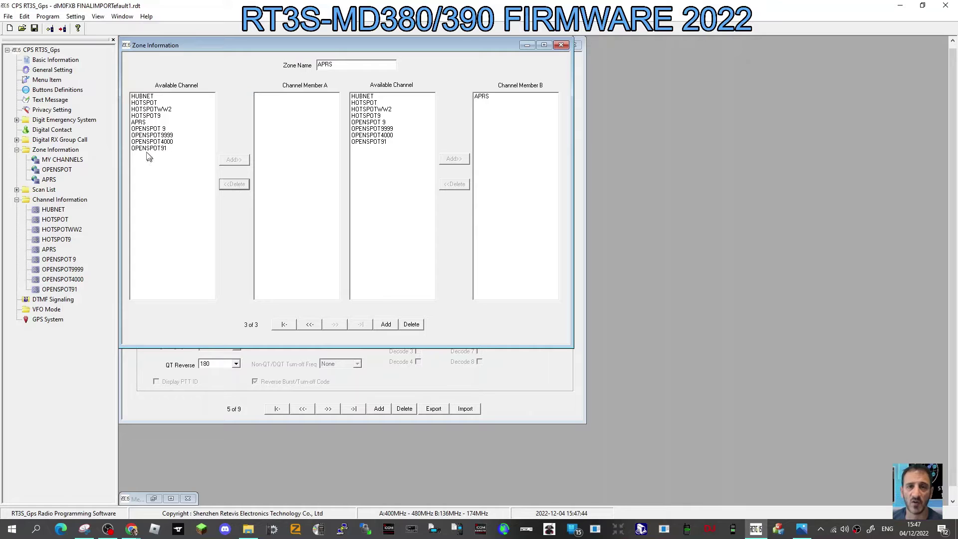
click(139, 123)
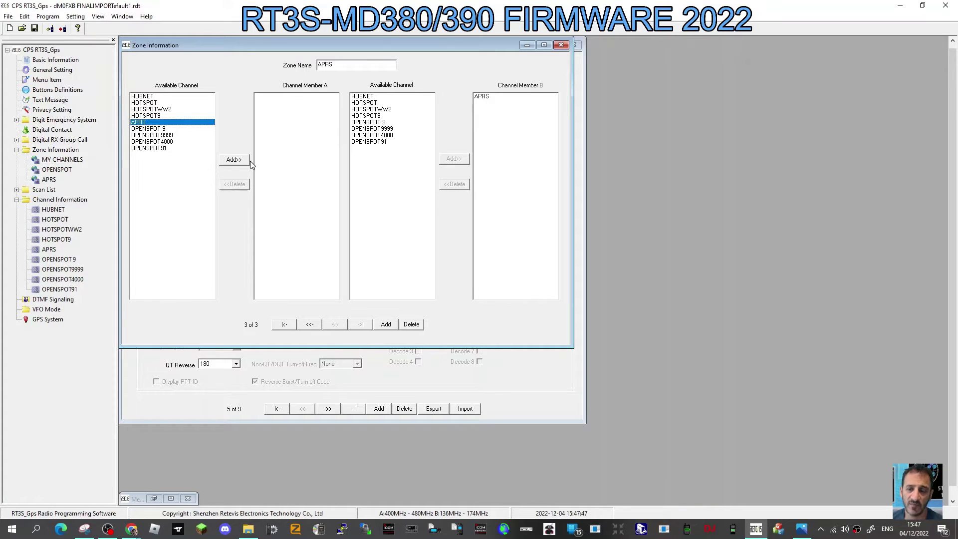
click(234, 159)
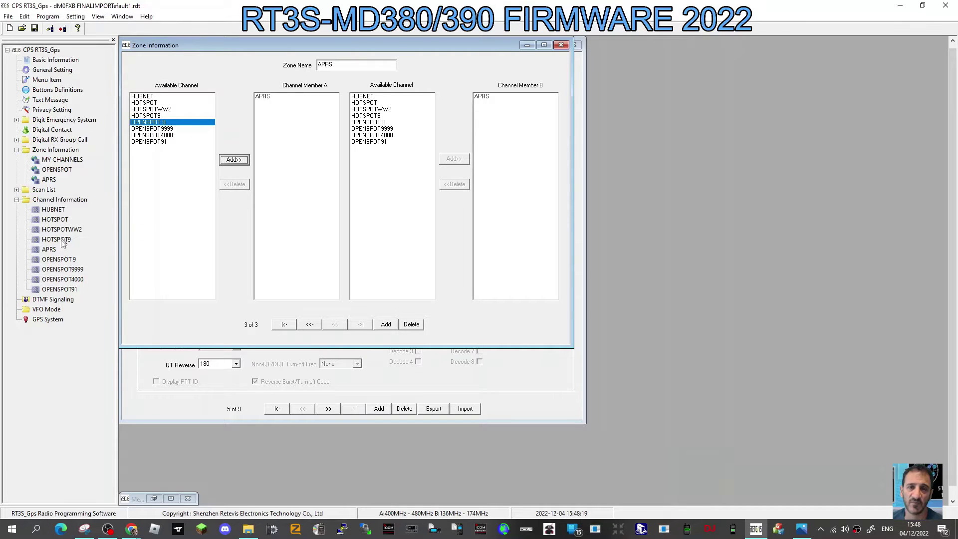
Open the APRS channel's settings and leave its GPS System on 1.
click(50, 251)
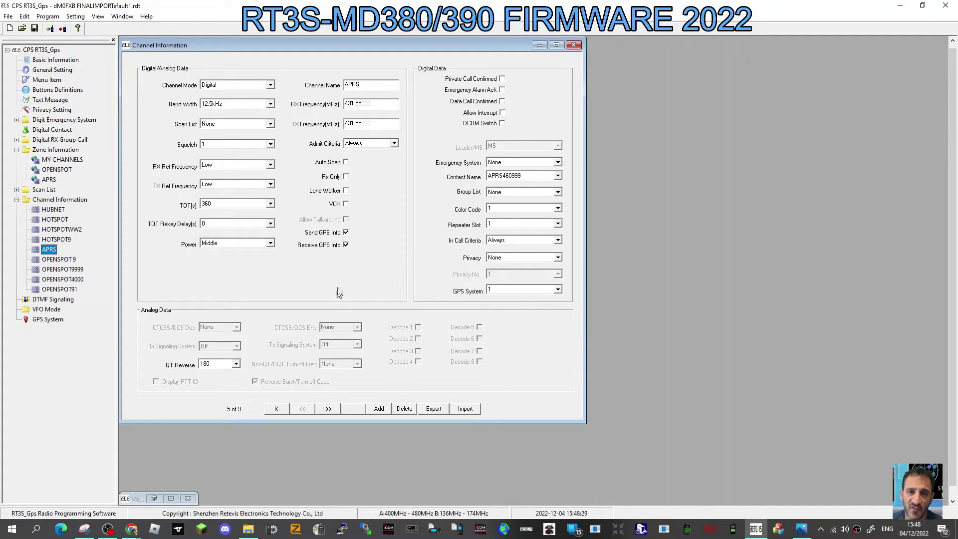
click(559, 290)
click(558, 290)
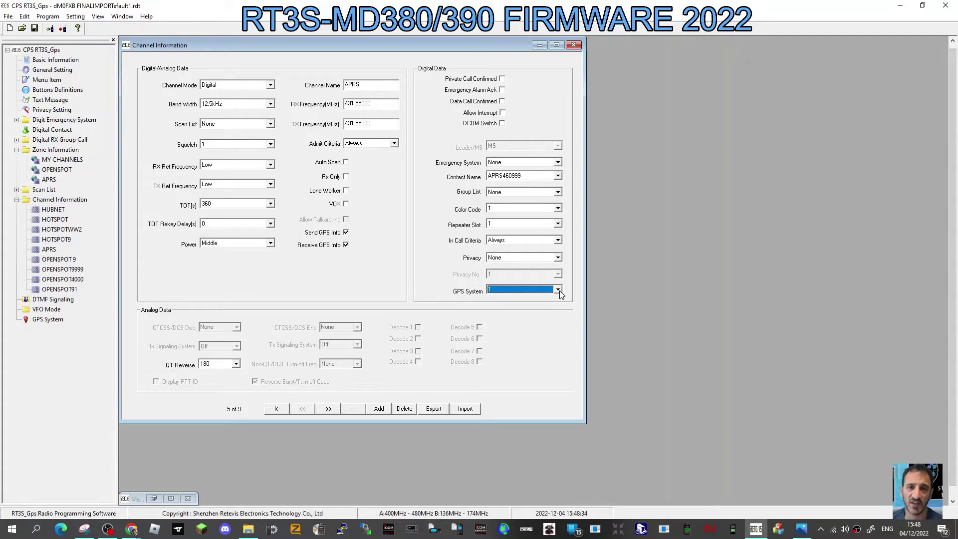
Open the GPS System settings and clear the channel and zone windows out of the way.
double_click(39, 320)
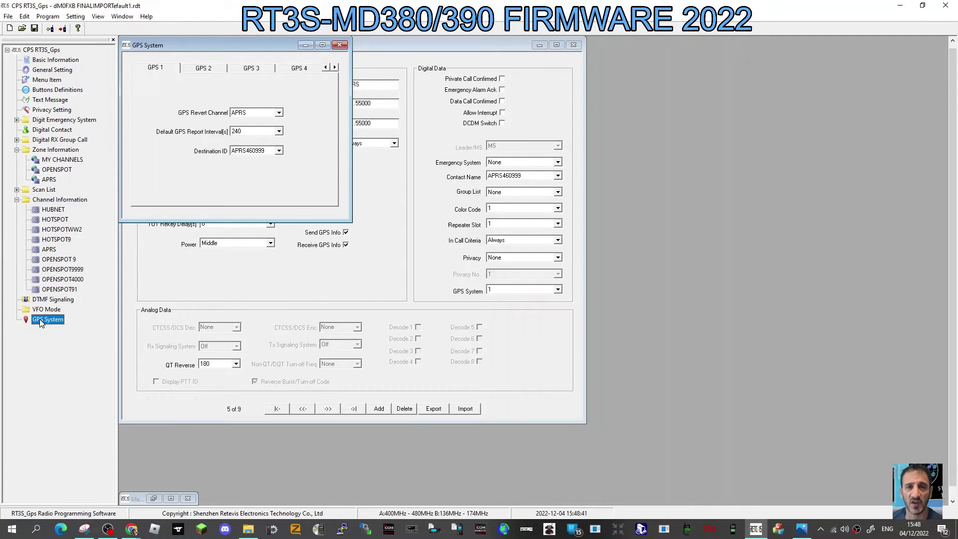
drag(240, 45, 370, 145)
click(538, 45)
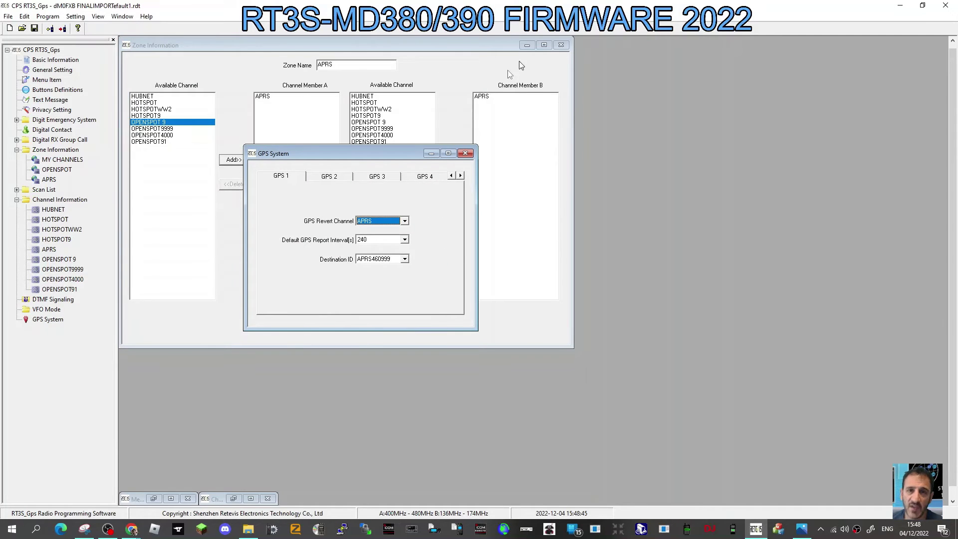
click(564, 46)
drag(385, 156, 322, 133)
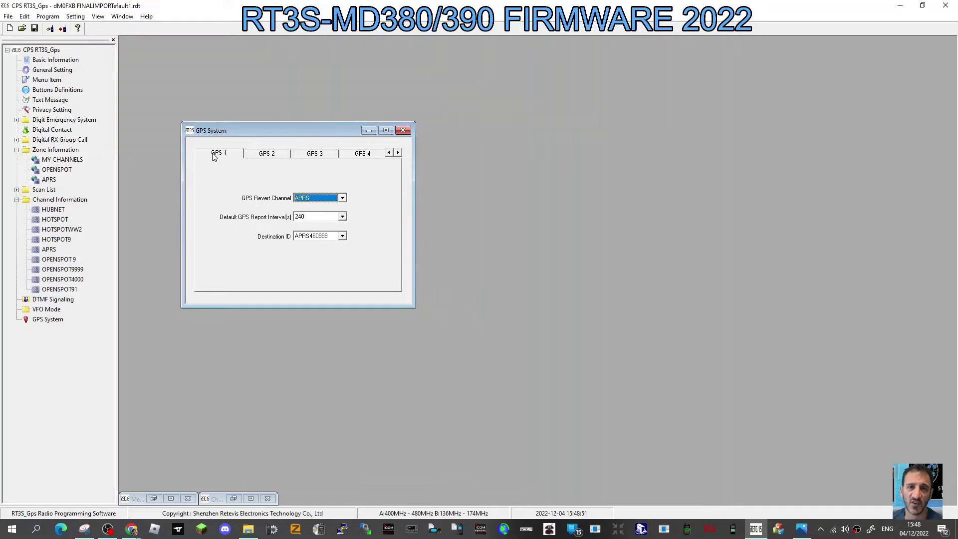
Give GPS 1 revert channel APRS, a 690 s report interval and destination APRS460999.
click(343, 198)
click(343, 199)
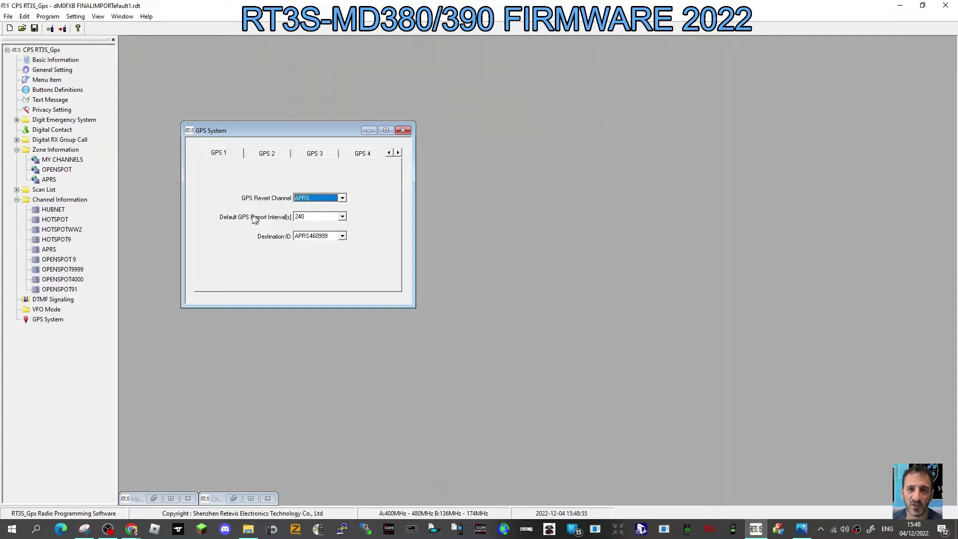
click(343, 217)
click(343, 217)
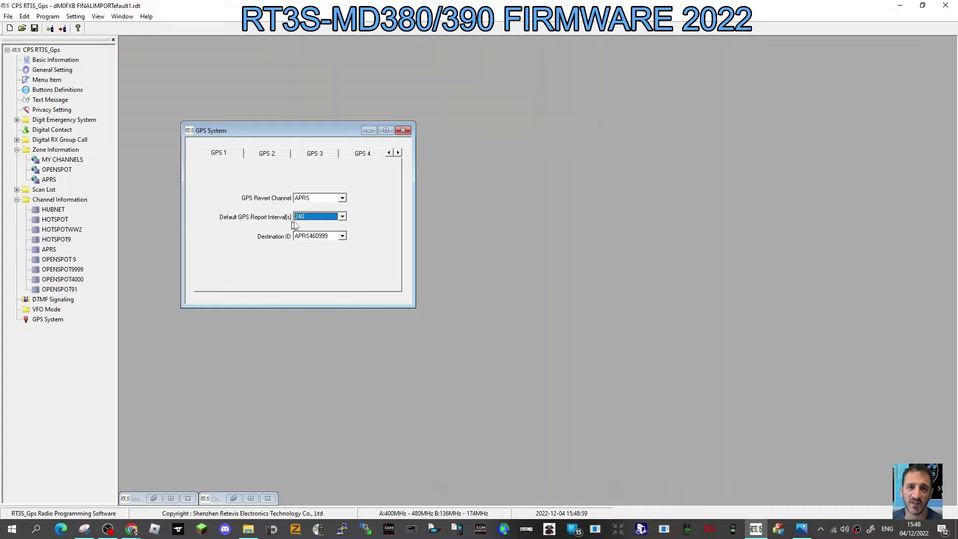
click(343, 217)
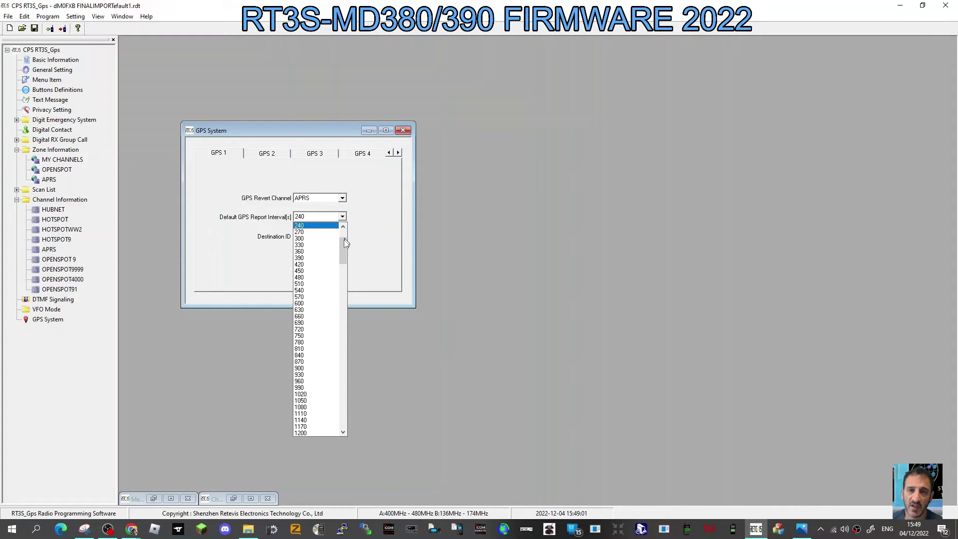
drag(346, 243, 344, 229)
click(321, 251)
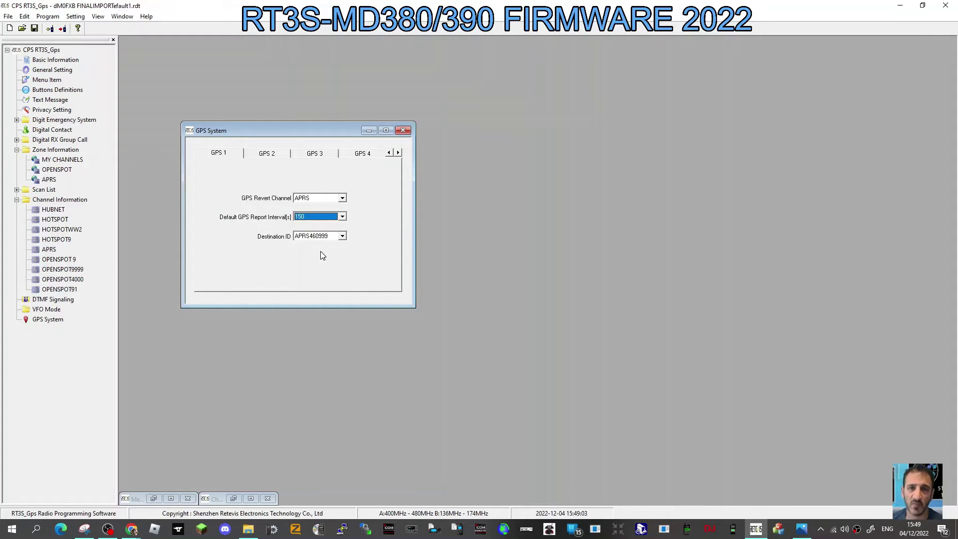
click(343, 217)
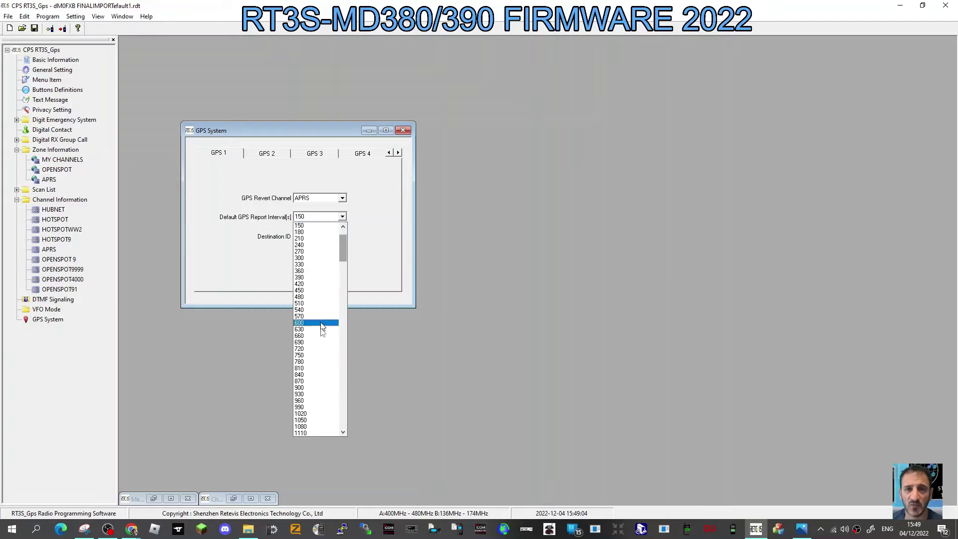
click(320, 349)
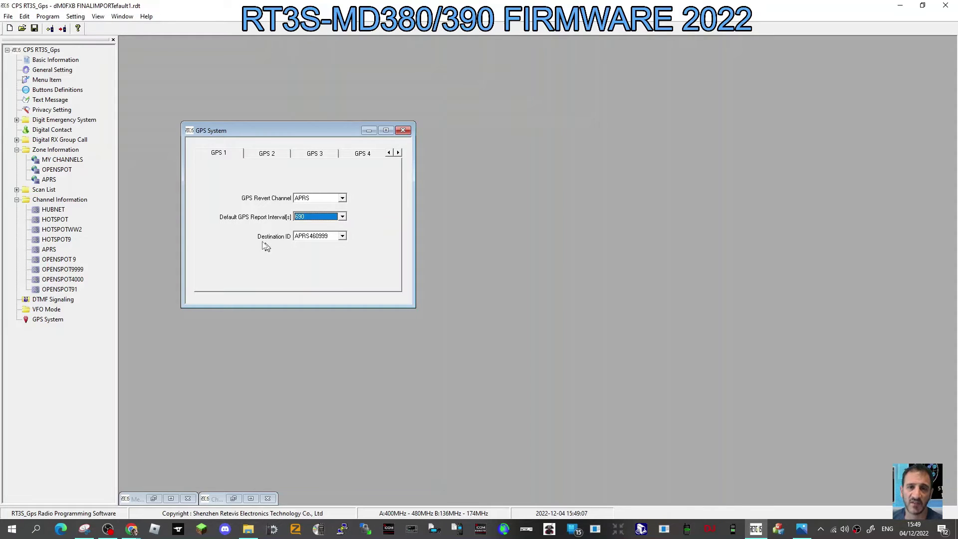
click(344, 238)
click(344, 238)
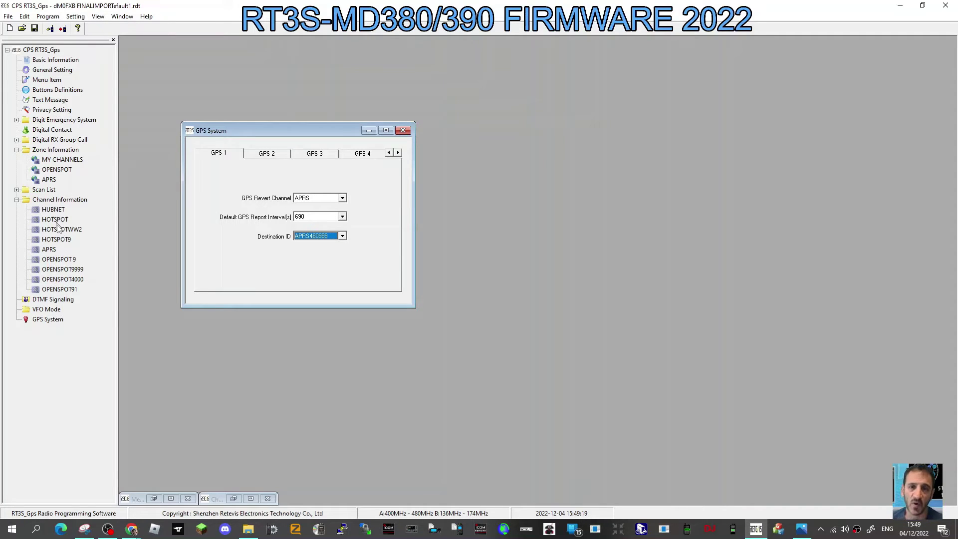
double_click(54, 250)
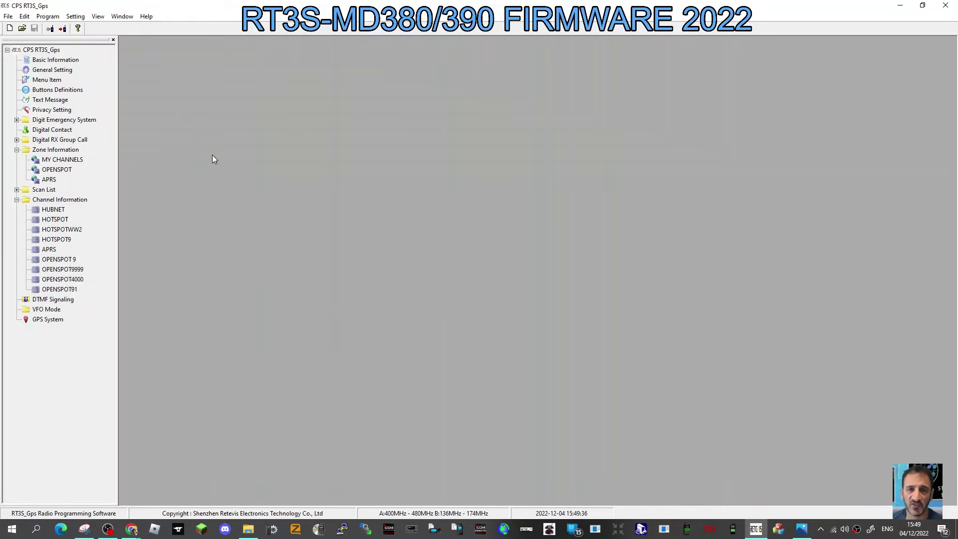
Reopen the APRS channel, APRS zone and GPS System settings side by side.
double_click(49, 250)
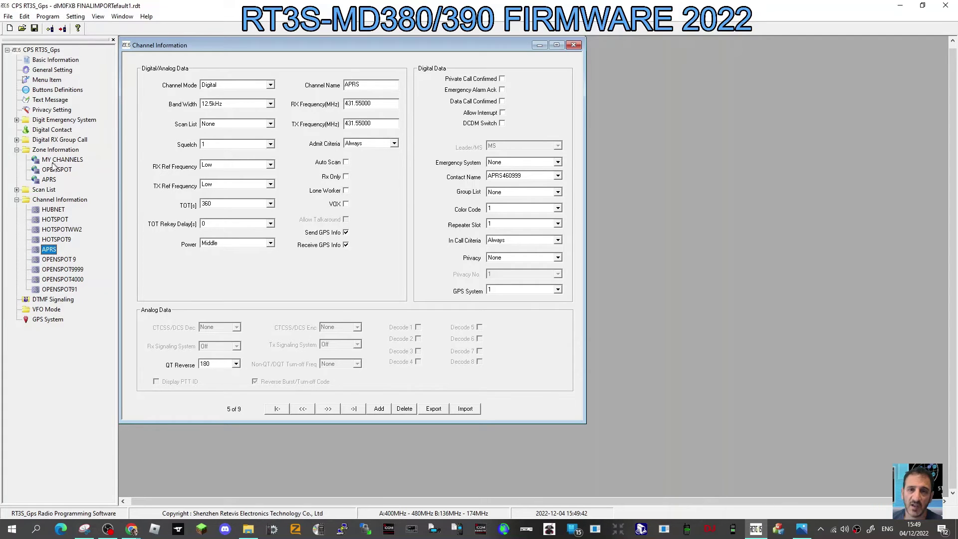
double_click(50, 180)
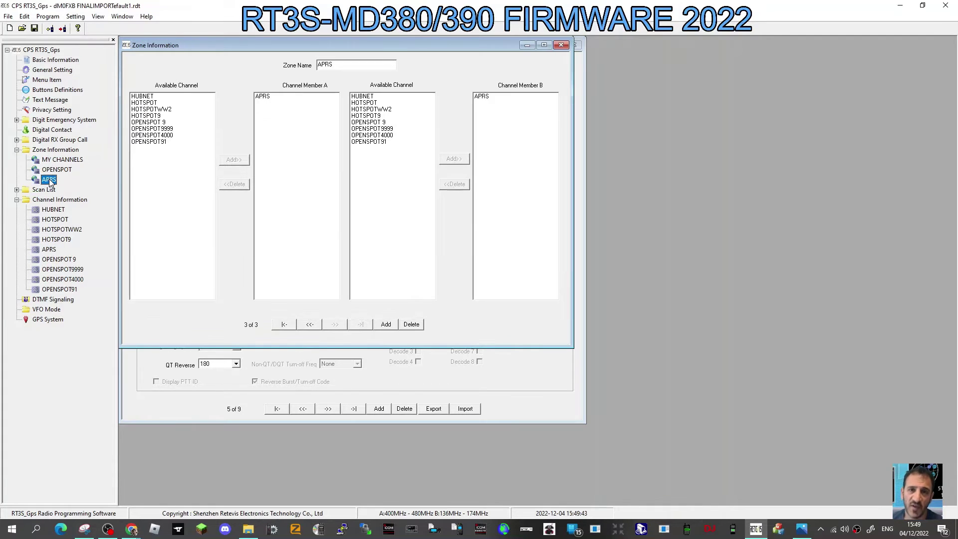
double_click(48, 319)
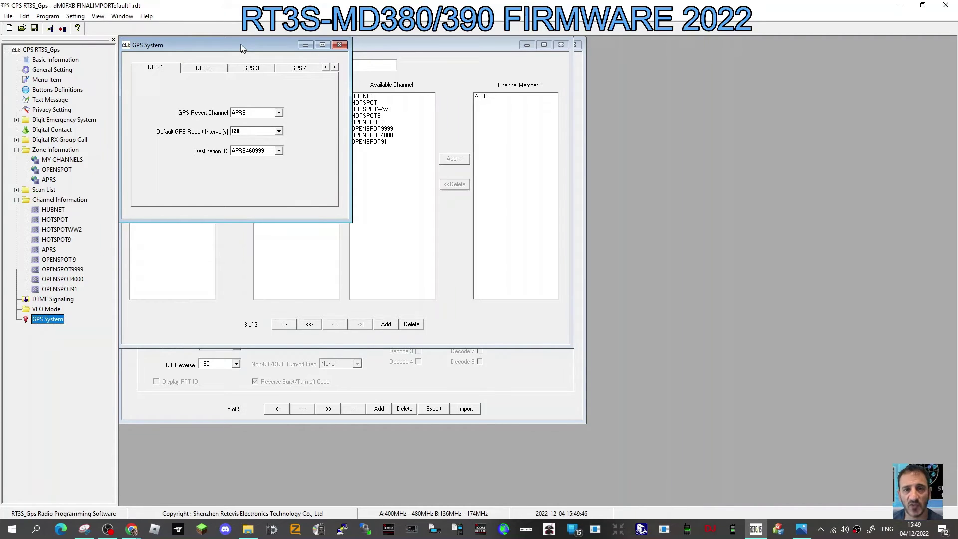
drag(241, 47, 622, 136)
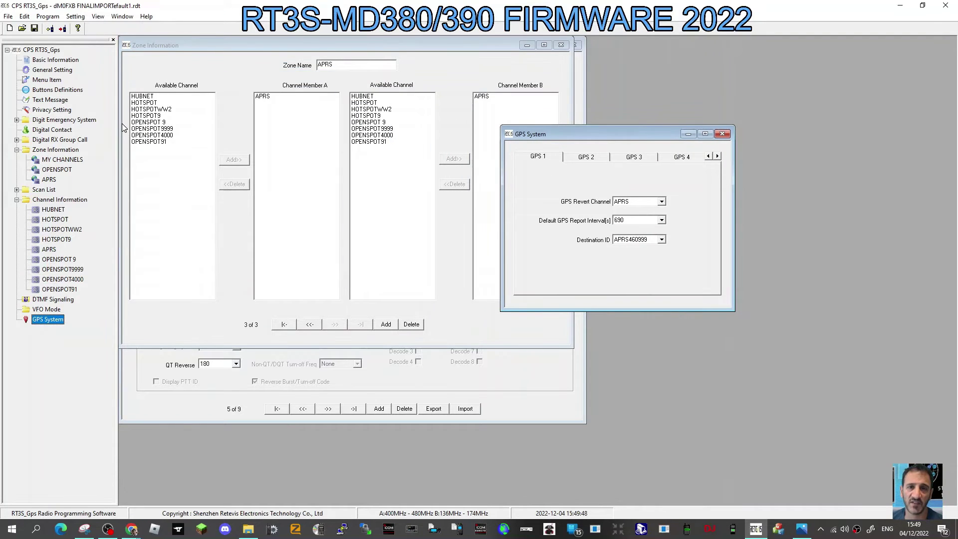
Check the Program menu, then switch over to the browser.
click(47, 16)
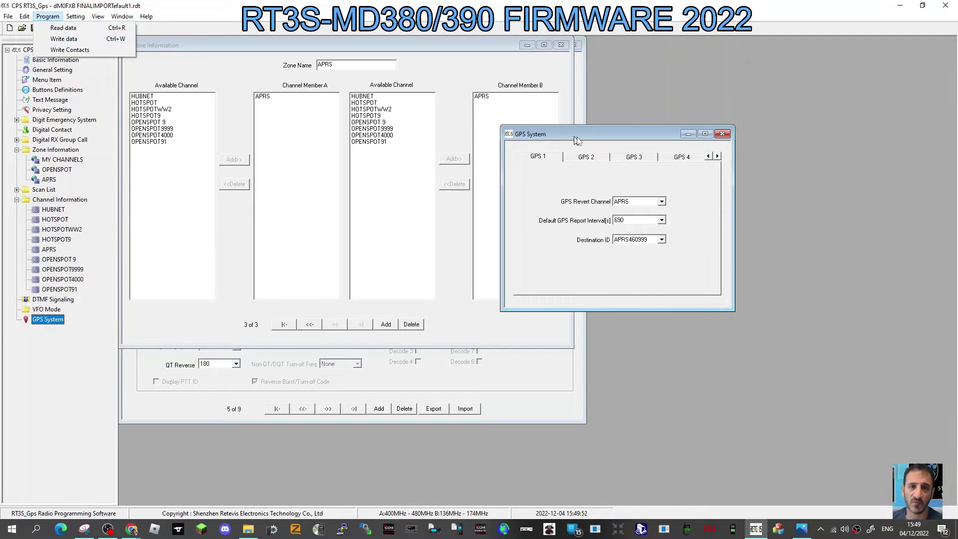
click(634, 102)
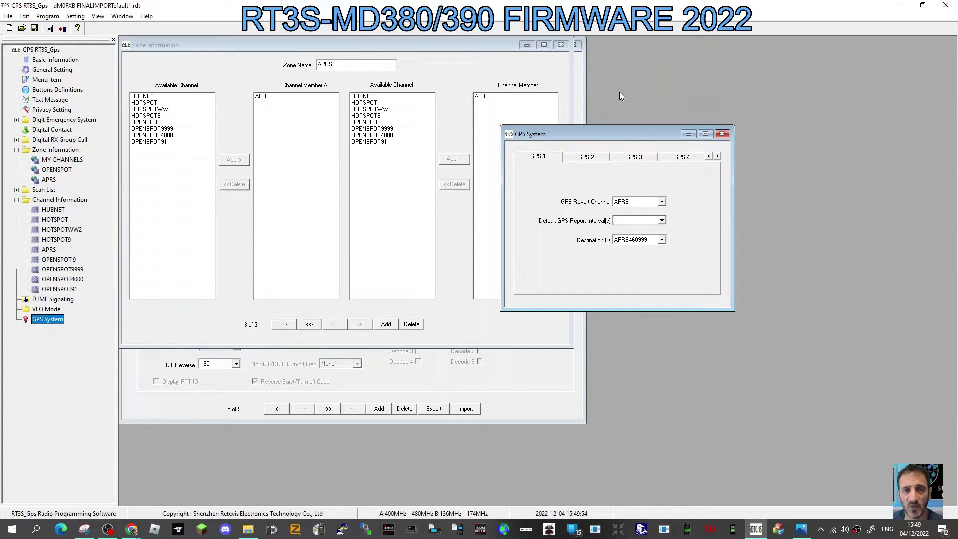
key(alt+Tab)
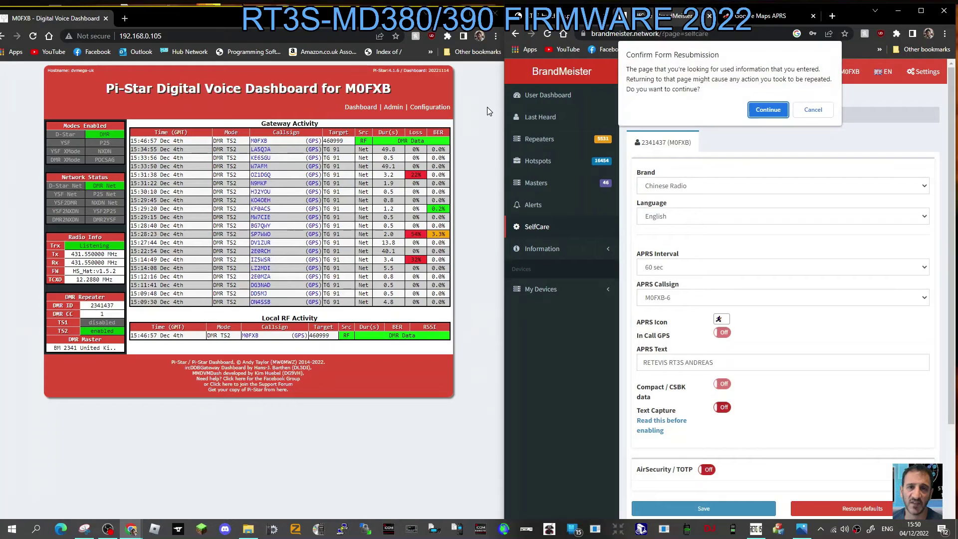
Dismiss the resubmission prompt, maximize the browser and go to the BrandMeister SelfCare page.
click(813, 109)
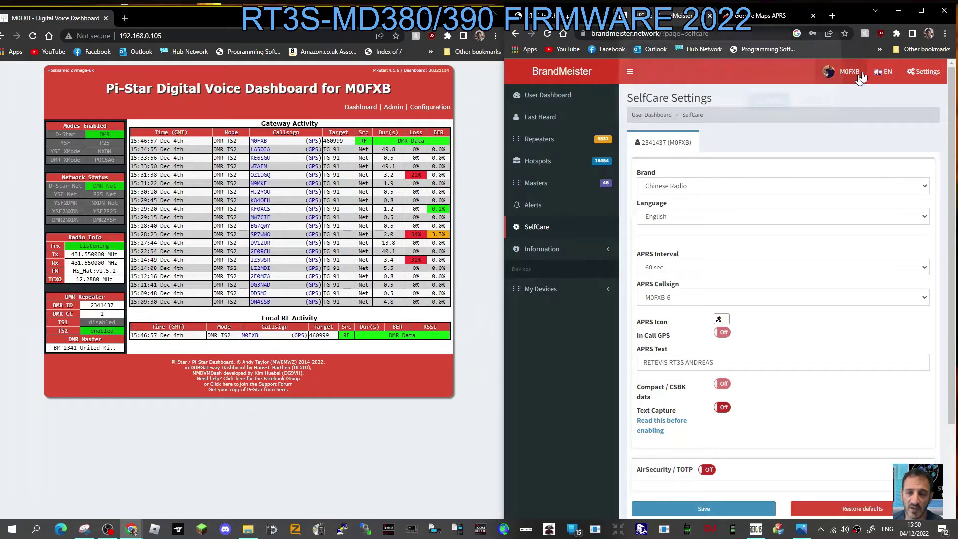
click(921, 10)
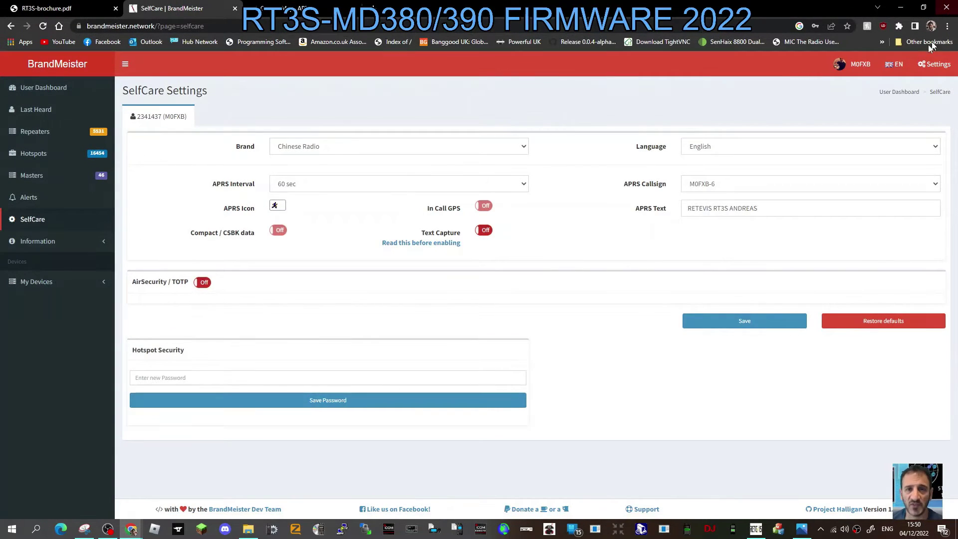
click(864, 65)
click(865, 65)
click(863, 64)
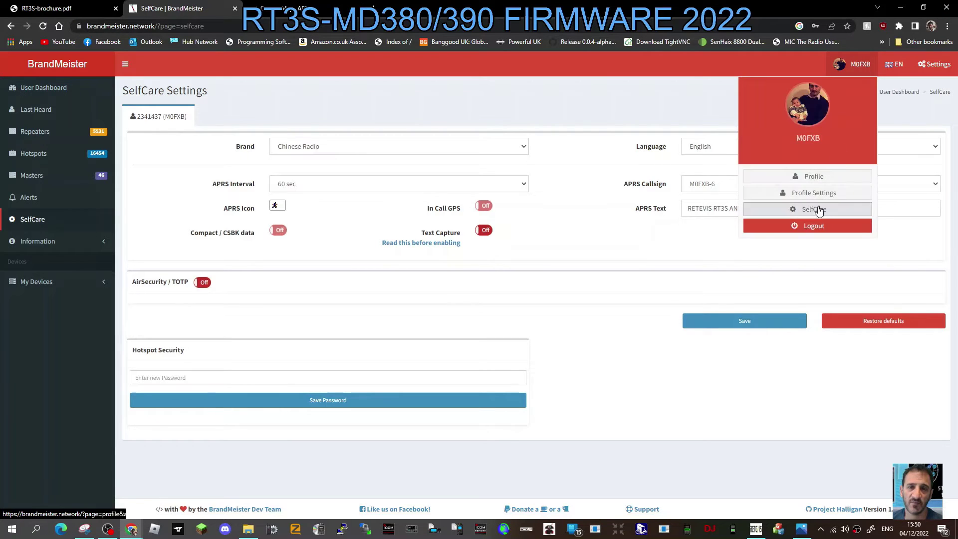
click(811, 207)
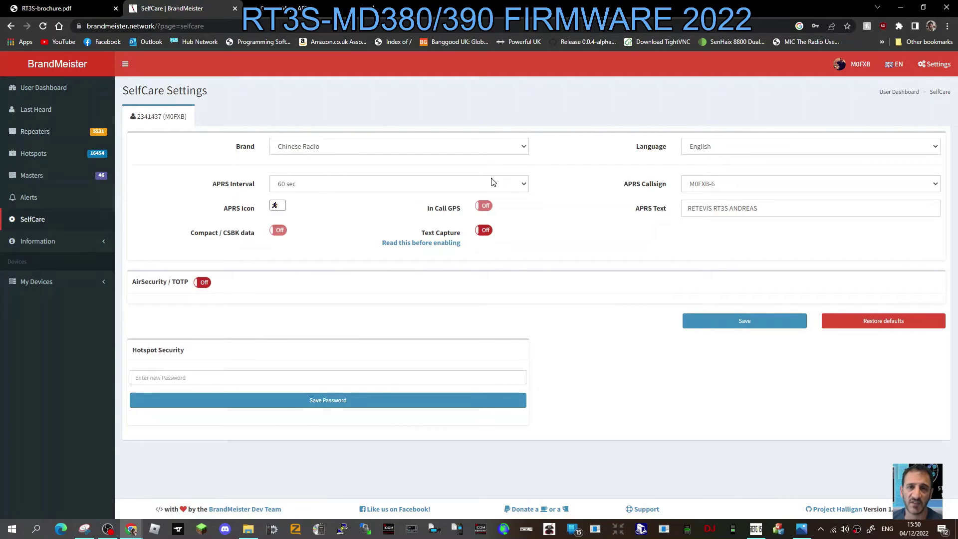
Set the APRS interval to 600 sec, keep brand Chinese Radio and the callsign, and save.
click(524, 185)
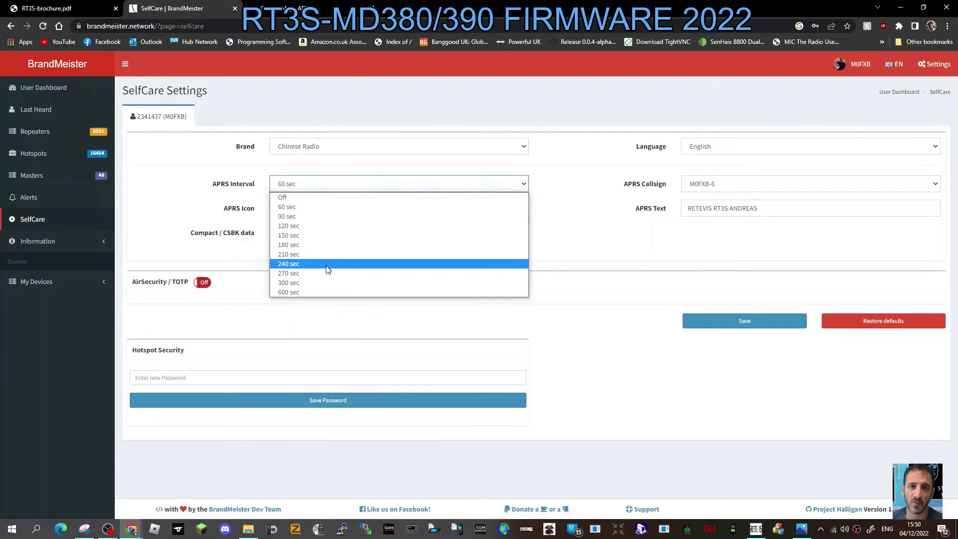
click(320, 293)
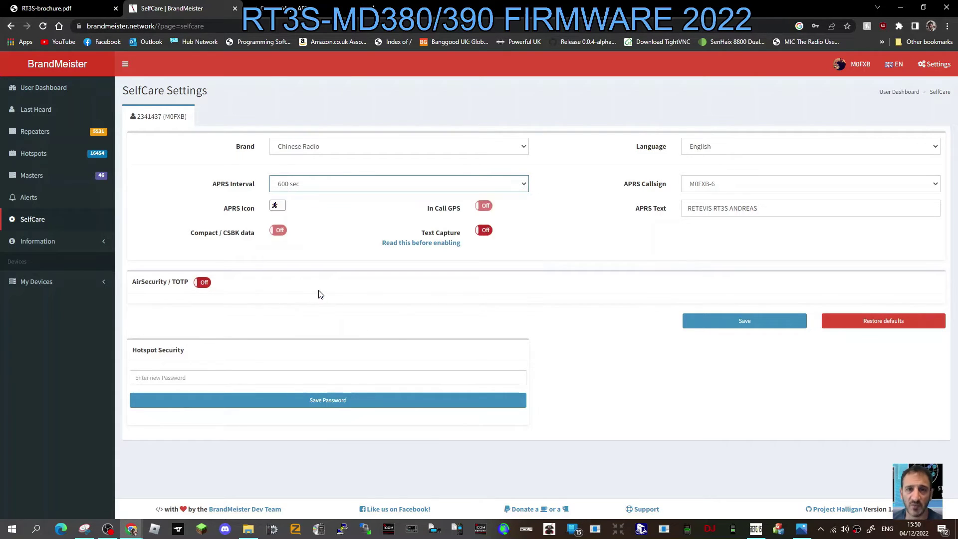
click(518, 152)
click(525, 152)
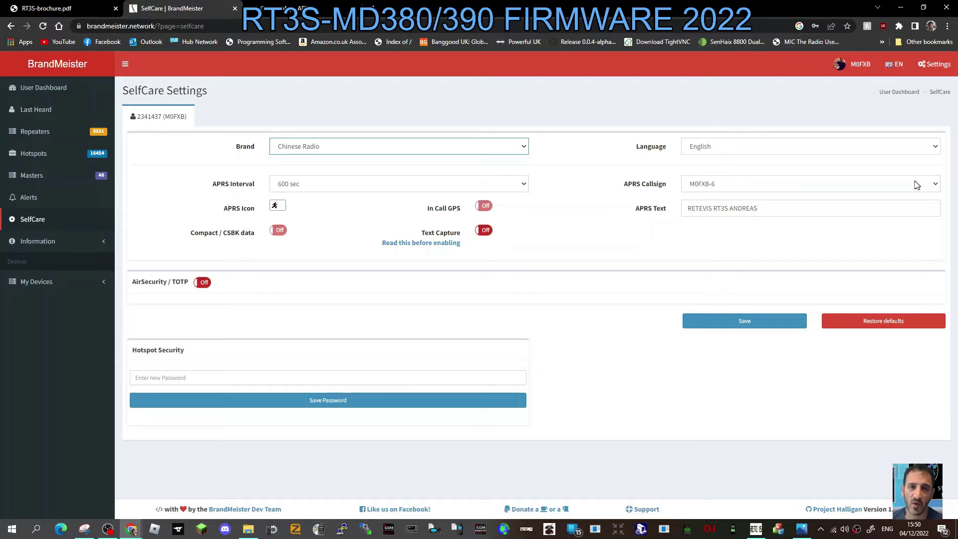
click(937, 184)
click(937, 185)
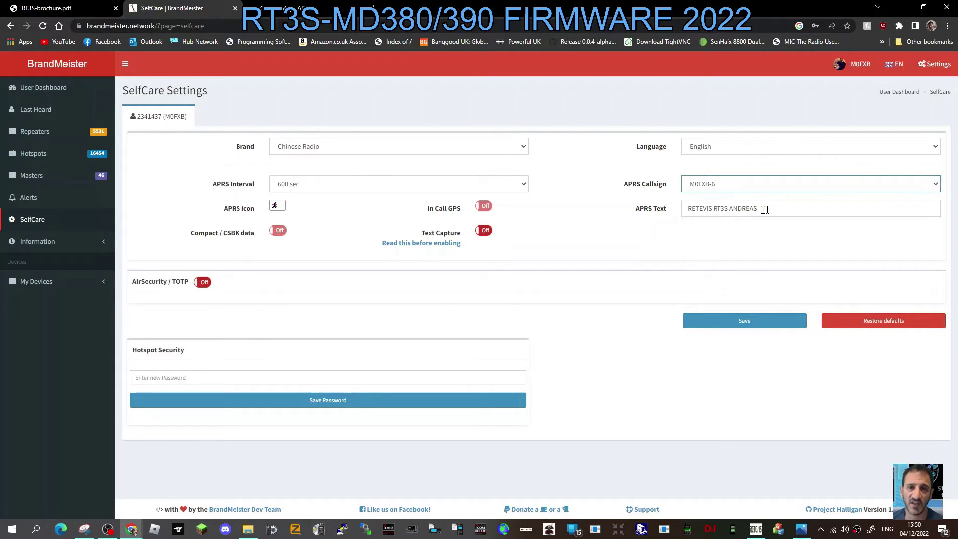
click(745, 321)
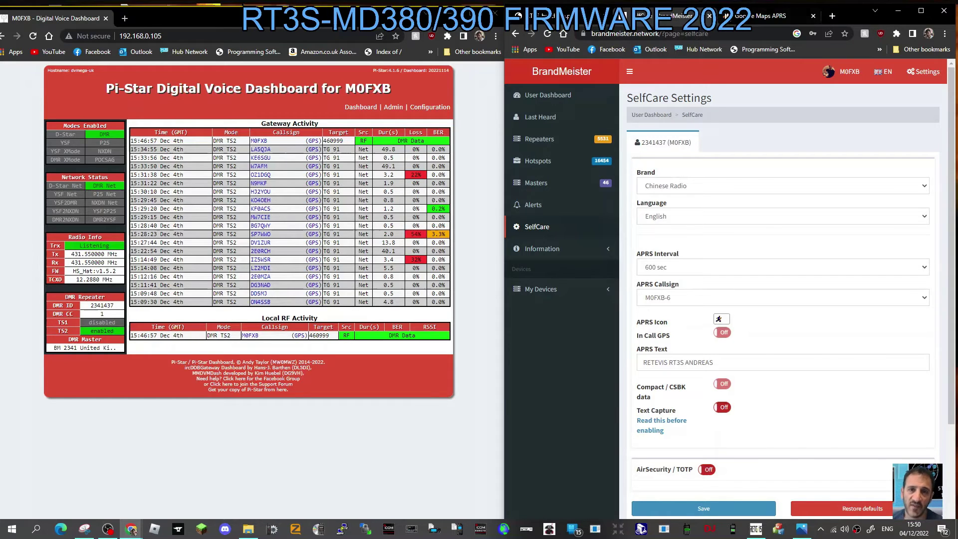
Track the radio's callsign on aprs.fi and open its station marker near Kerry's Gate.
click(763, 16)
click(765, 118)
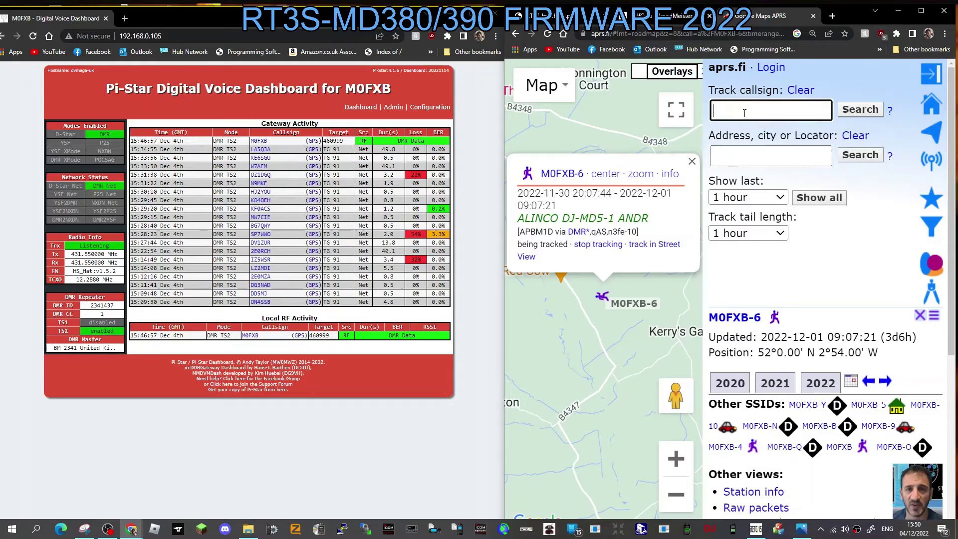
click(922, 13)
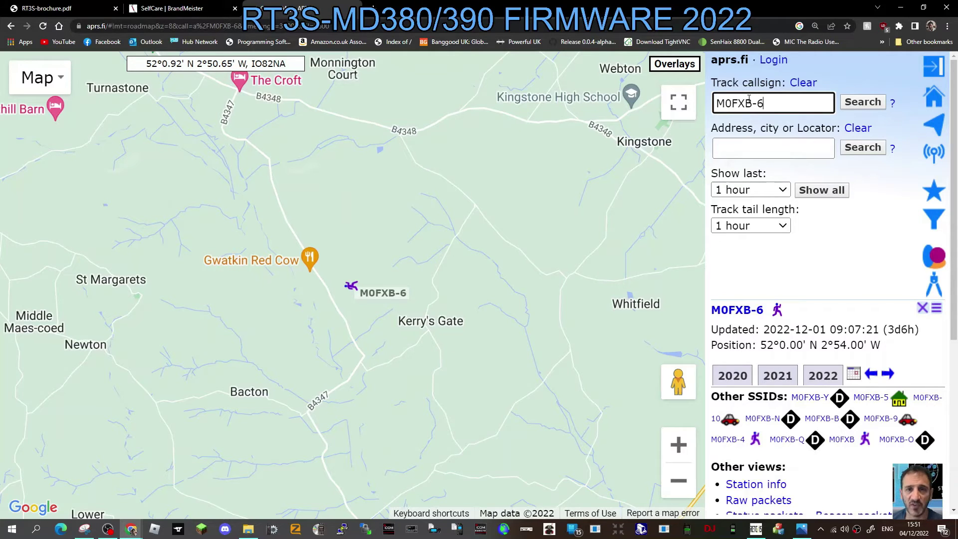
key(Return)
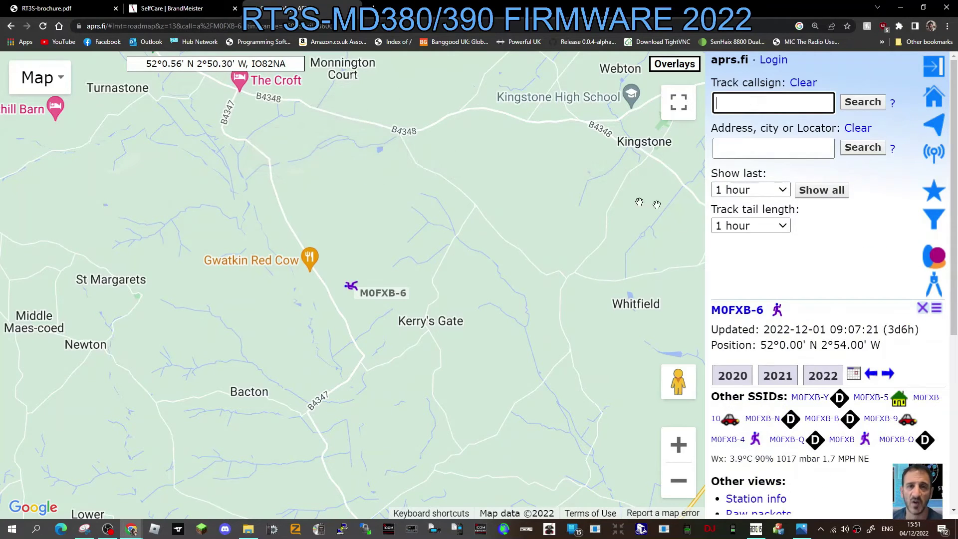
click(363, 299)
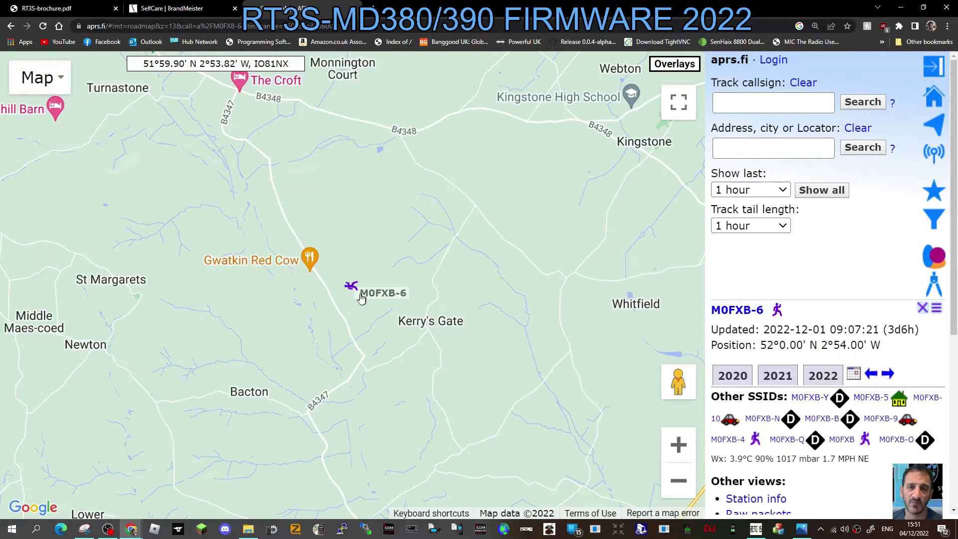
click(352, 289)
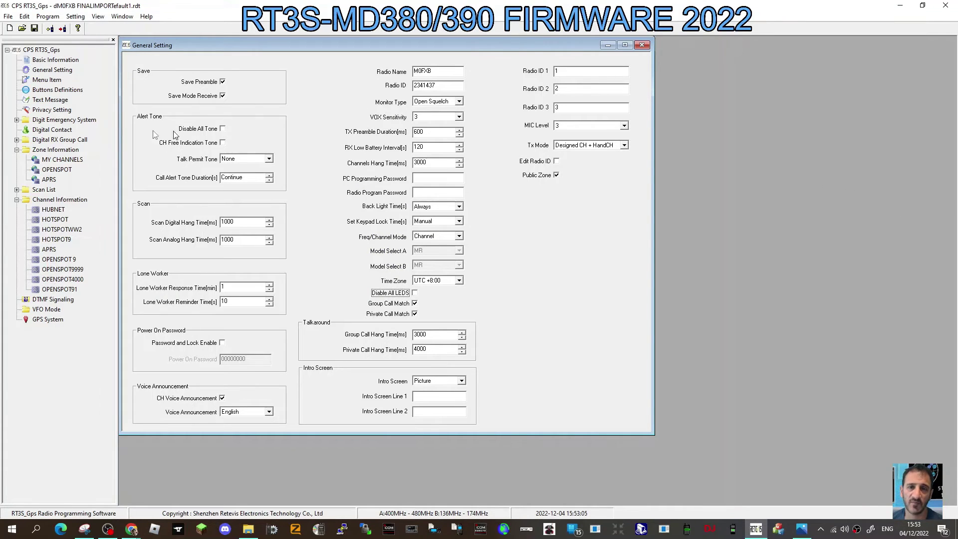
Open General Setting > Menu Item in the codeplug to confirm the GPS box is ticked.
click(55, 71)
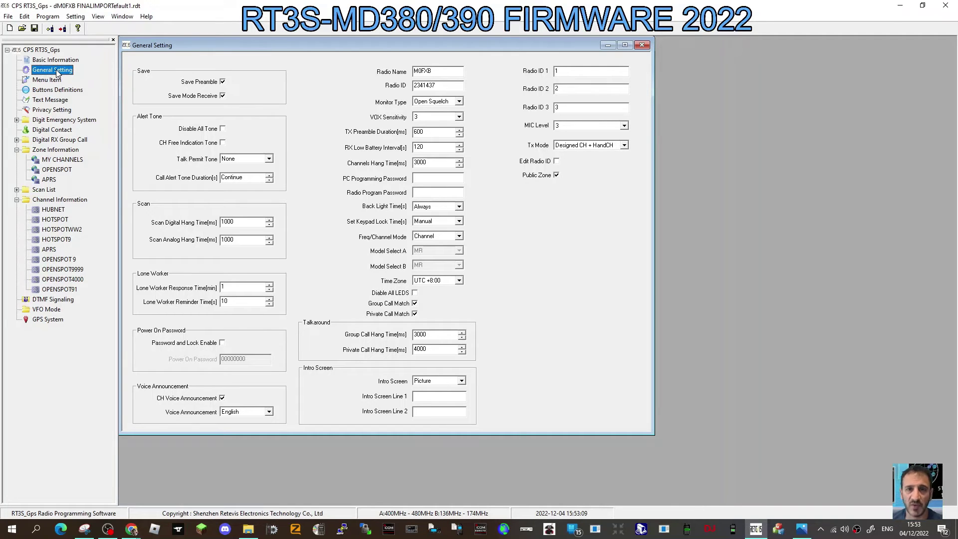
click(52, 81)
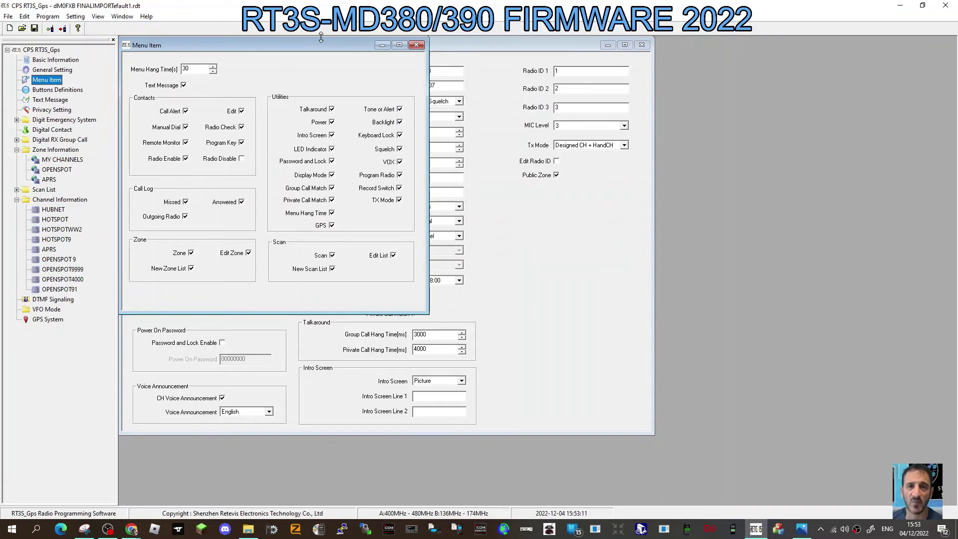
drag(321, 47, 439, 91)
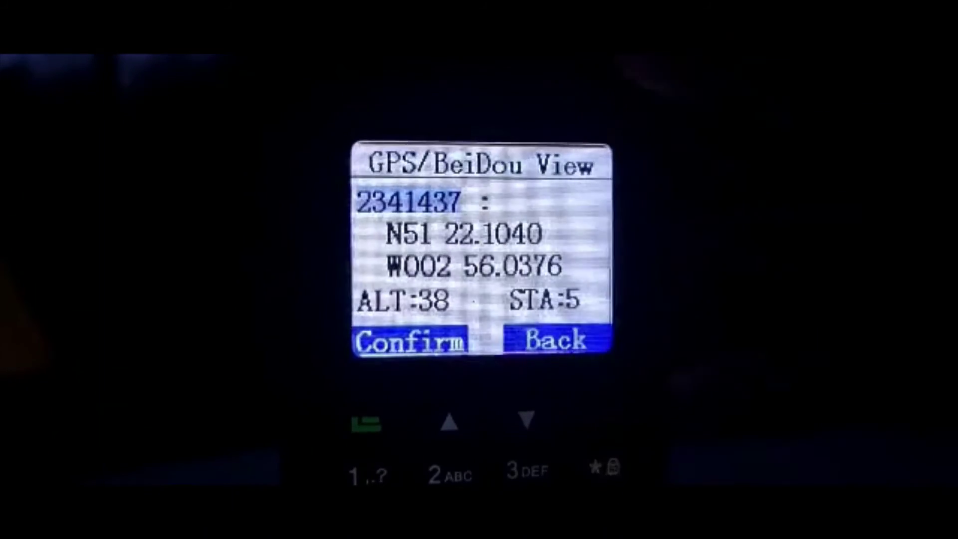
Leave the GPS/BeiDou View after reading the 5-satellite fix and back out to the main menu.
key(Escape)
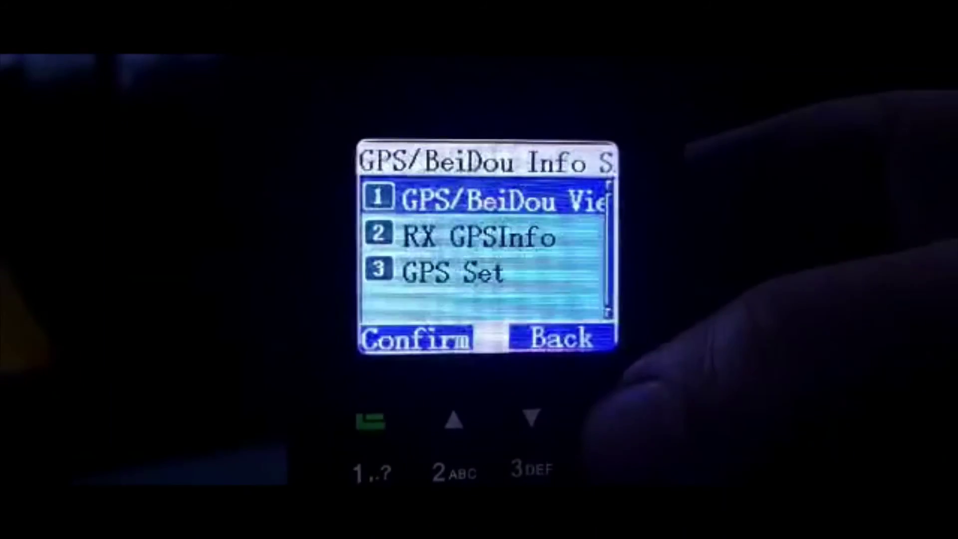
key(Escape)
key(Escape)
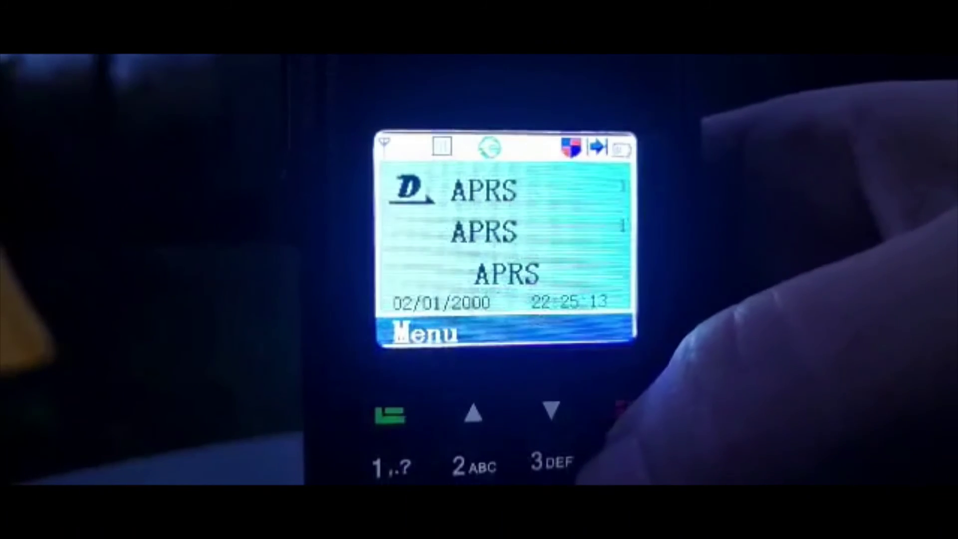
Check the empty Messages > Drafts folder, then return to the APRS home screen.
key(Return)
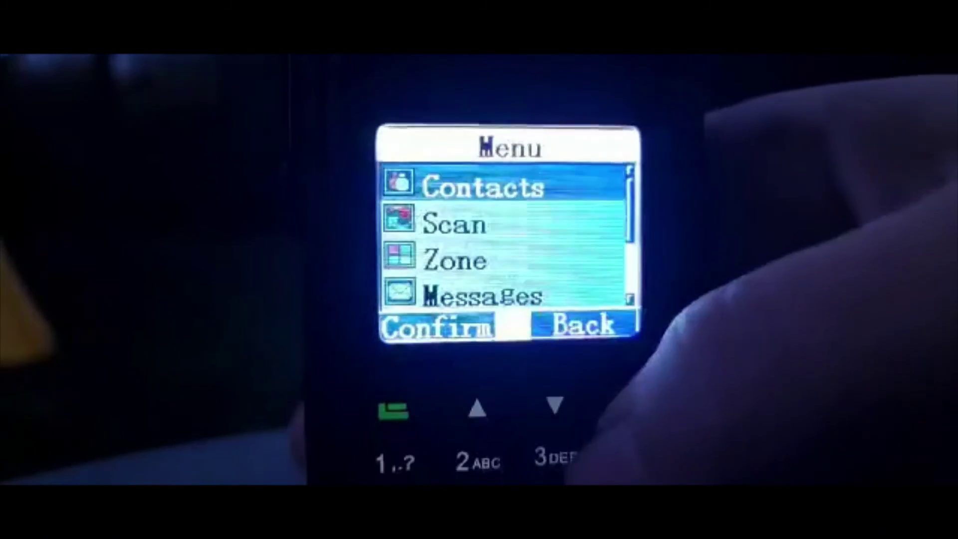
key(Down)
key(Down)
key(Down)
key(Return)
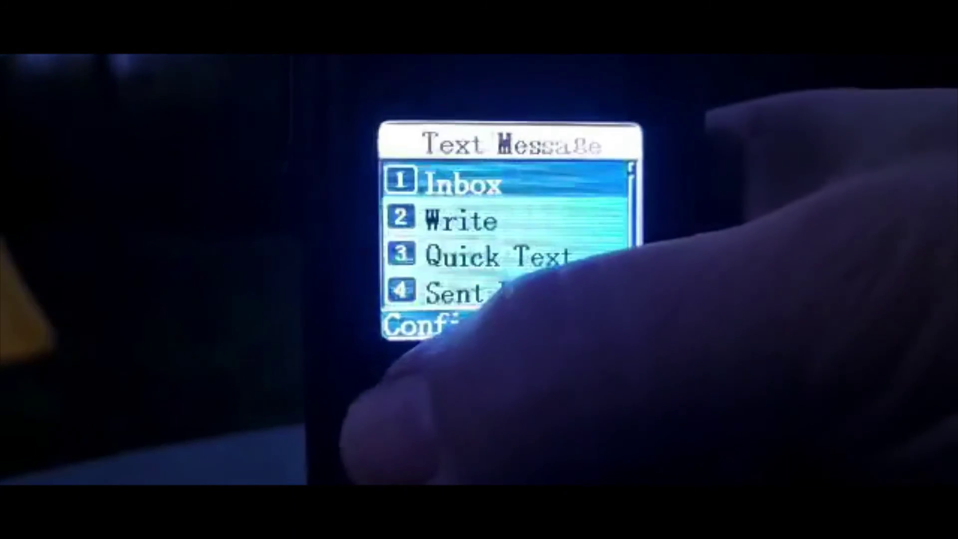
key(Down)
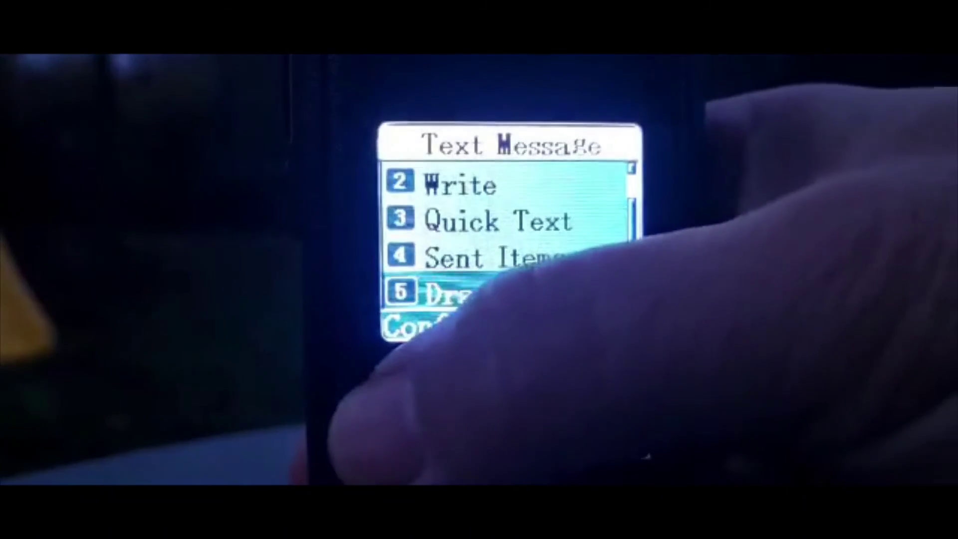
key(Return)
key(Escape)
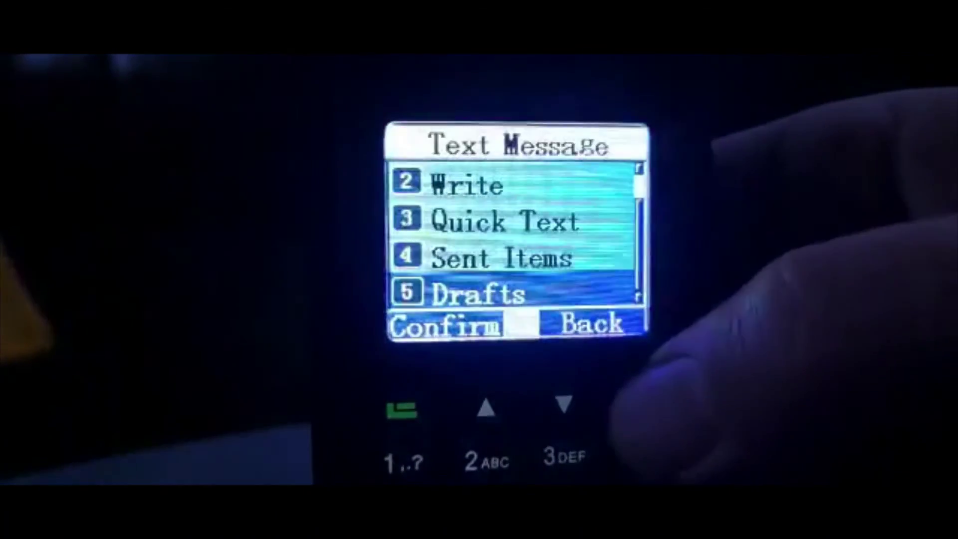
key(Escape)
key(Escape)
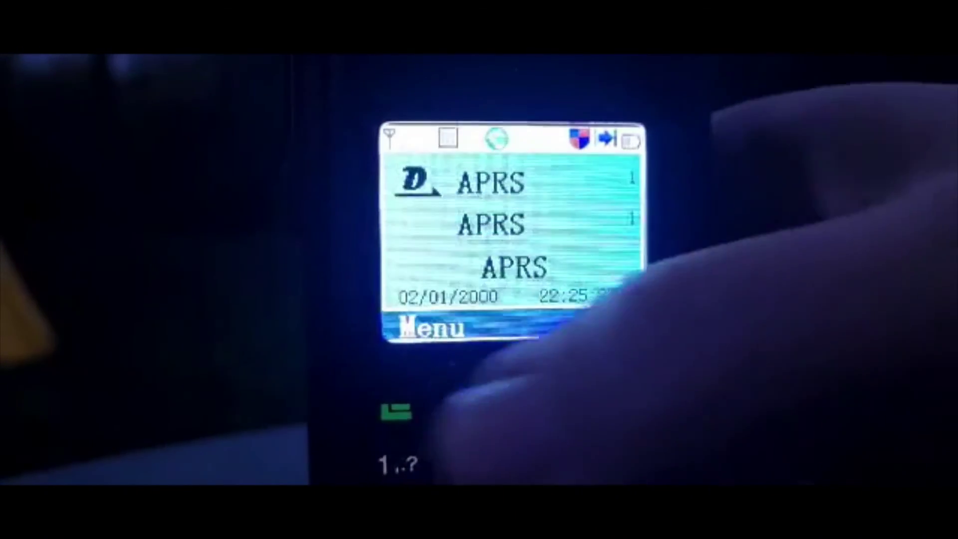
key(Return)
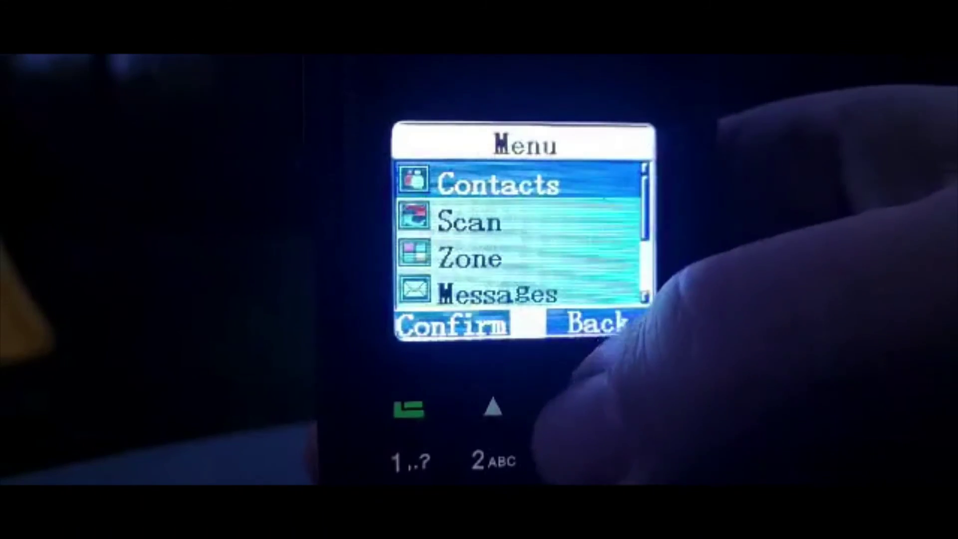
key(Escape)
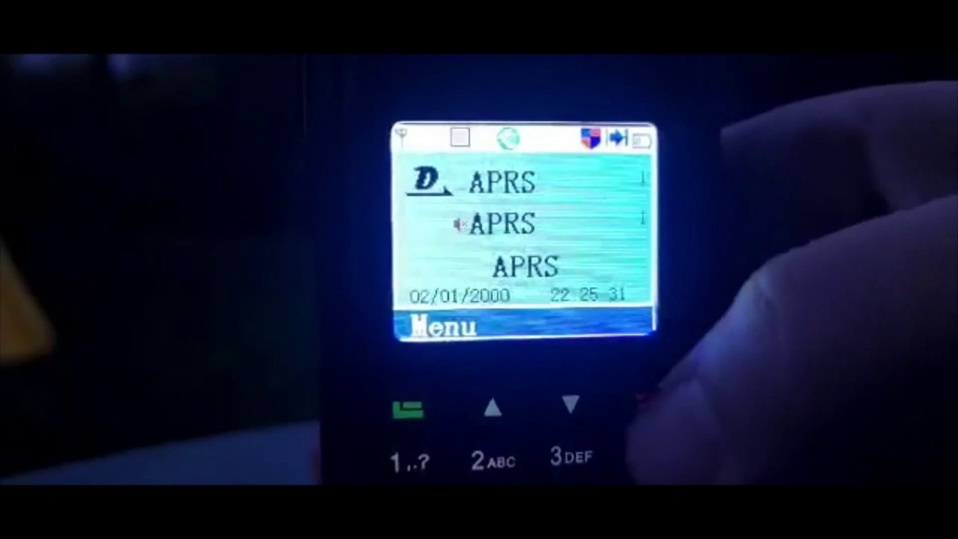
Scroll through Utilities > Radio Settings past Menu Hang Time, then back out to Utilities.
key(Return)
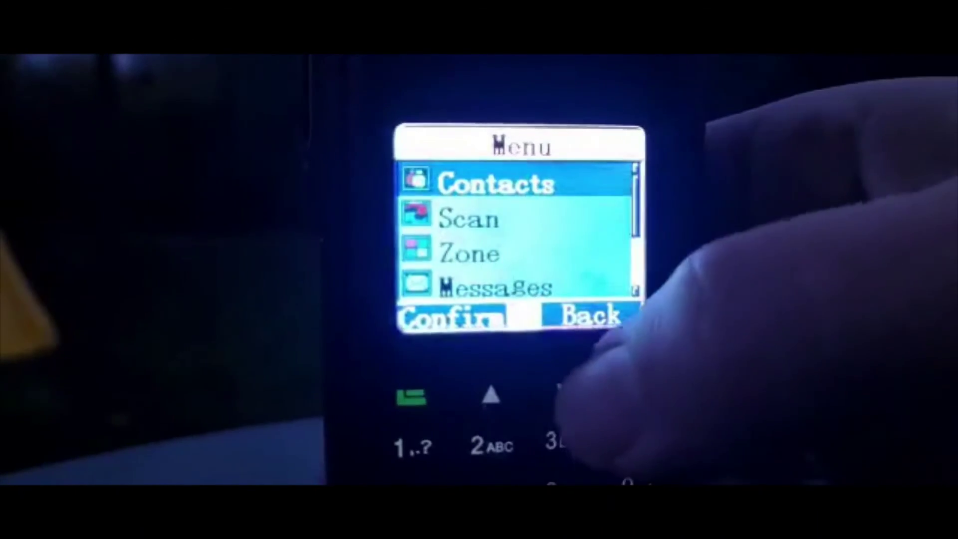
key(Down)
key(Down)
key(Down)
key(Down)
key(Down)
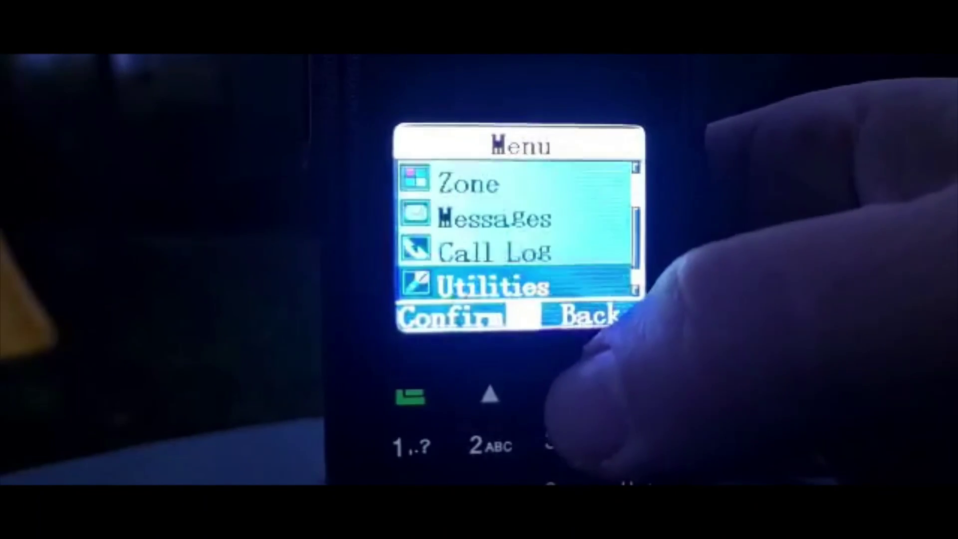
key(Return)
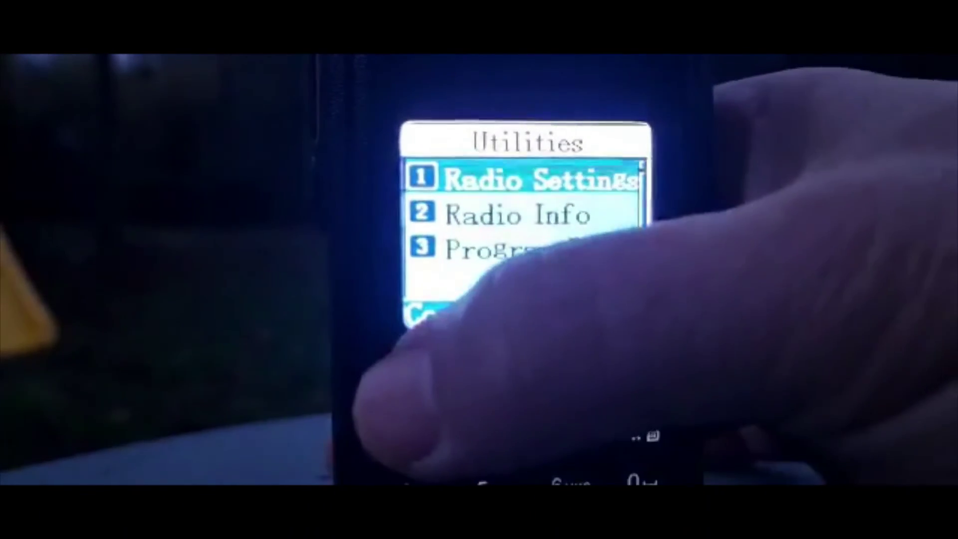
key(Return)
key(Down)
key(Down)
key(Down)
key(Down)
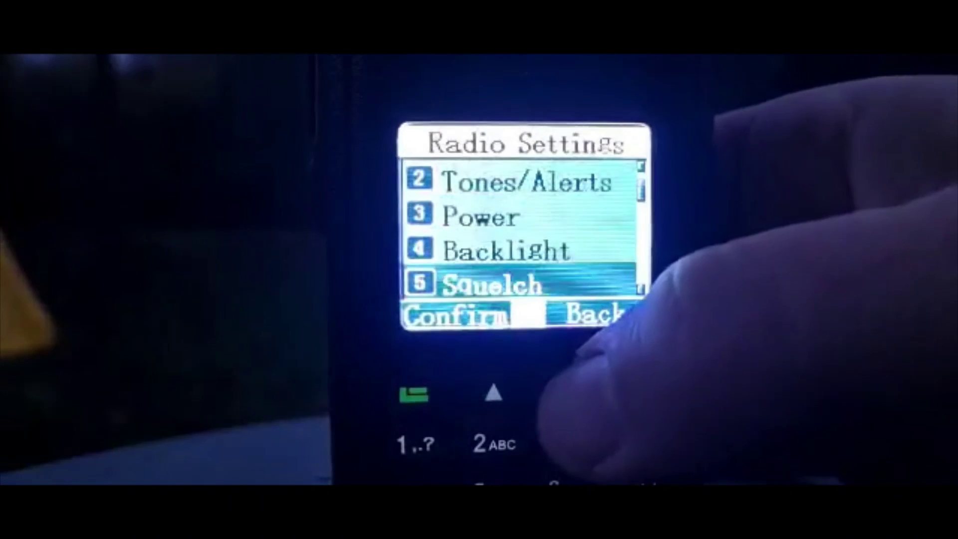
key(Down)
key(Down)
key(Down)
key(Down)
key(Down)
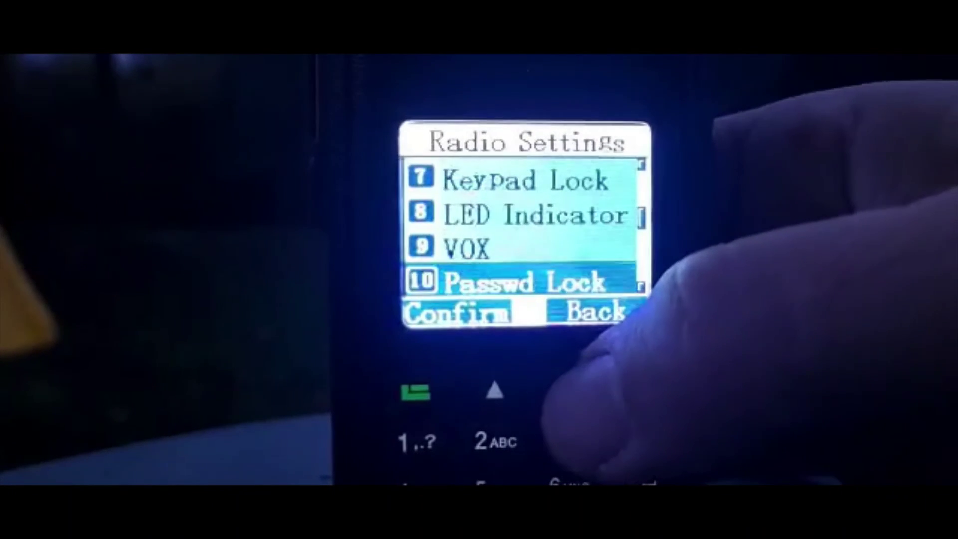
key(Down)
key(Down)
key(Down)
key(Down)
key(Down)
key(Down)
key(Down)
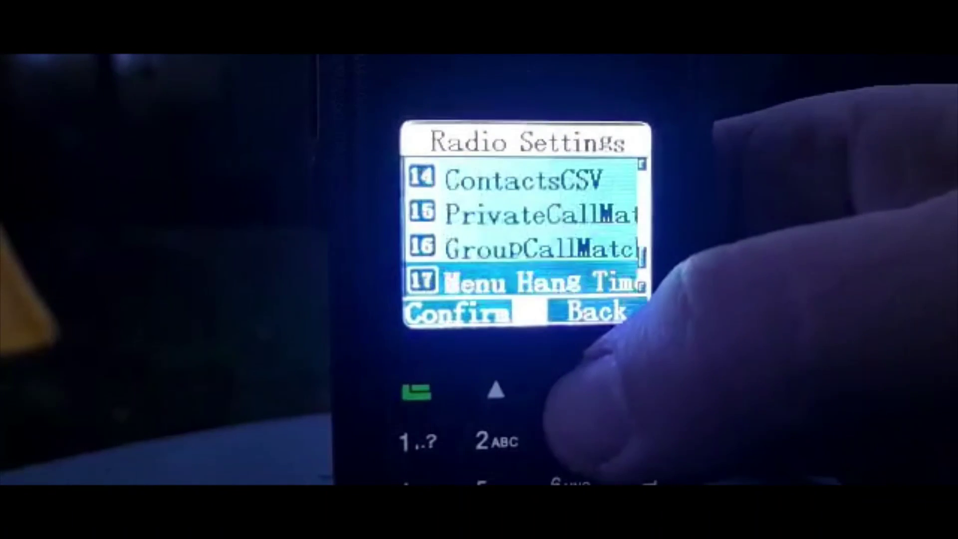
key(Down)
key(Down)
key(Down)
key(Down)
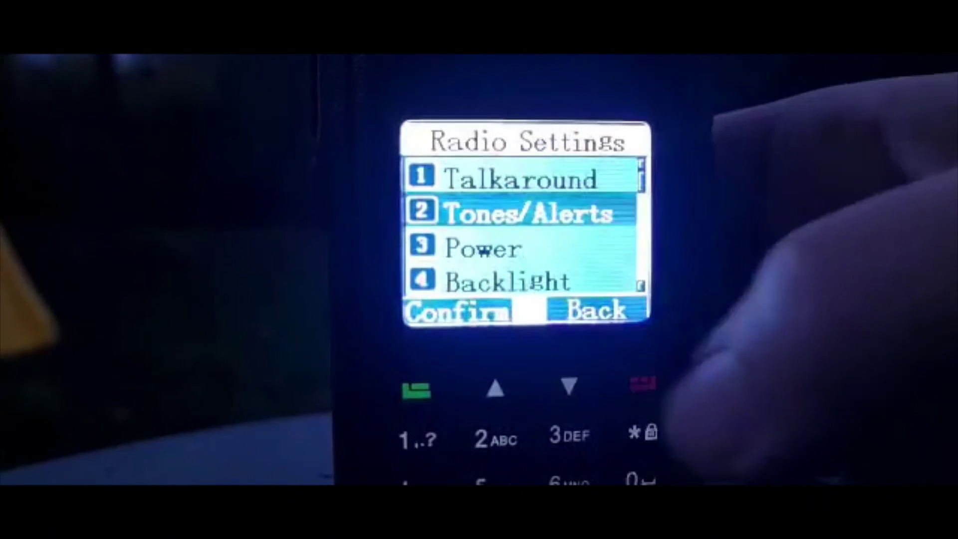
key(Escape)
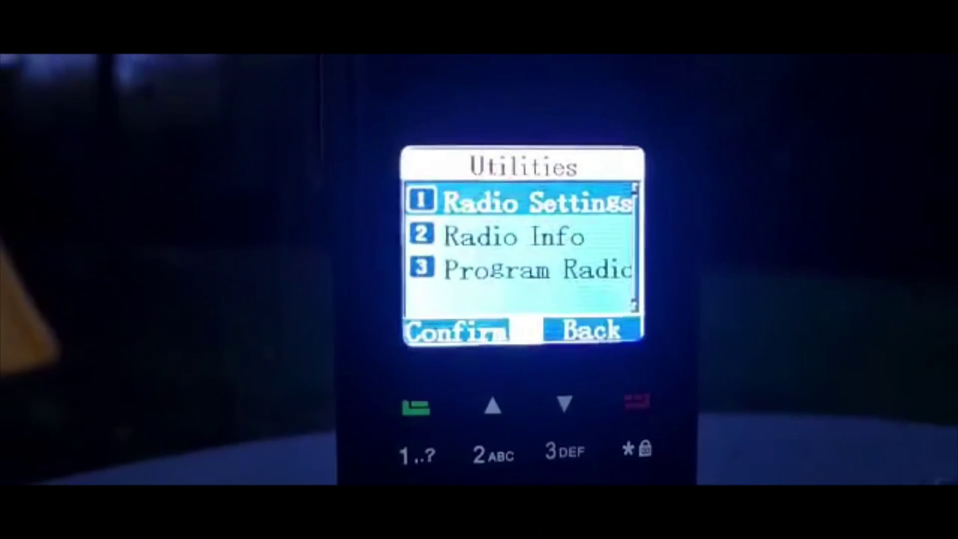